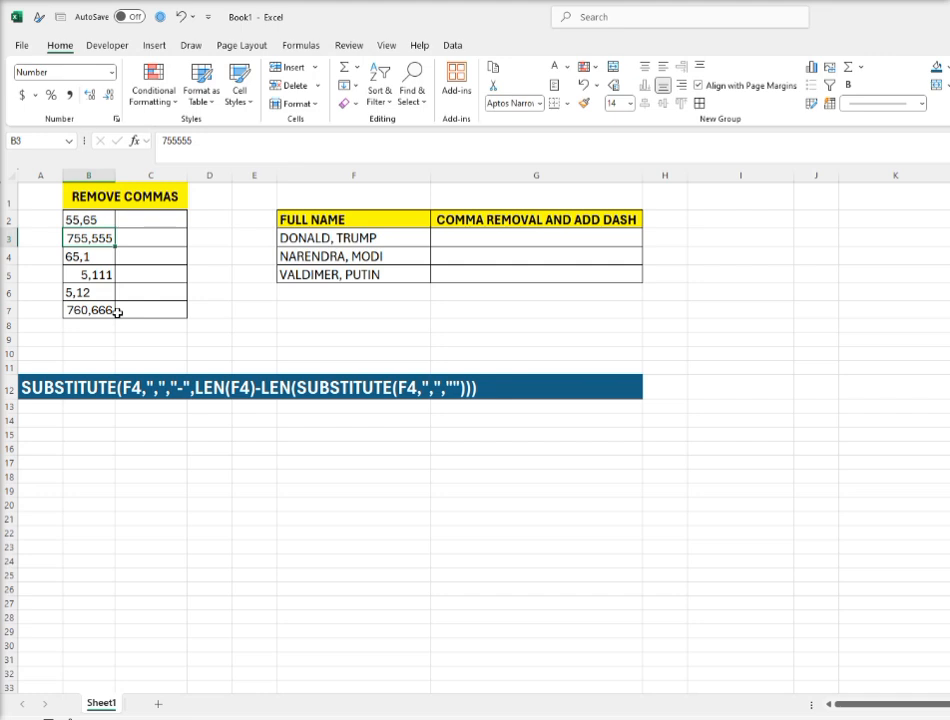
Replace all commas in the sheet with nothing using Find and Replace.
key(ctrl+h)
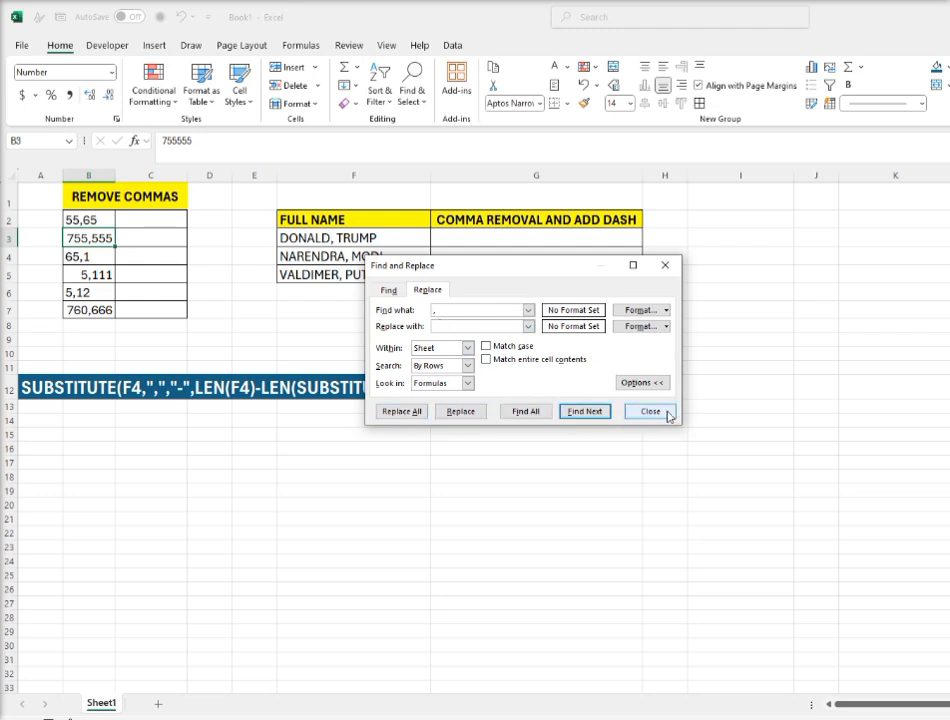
click(414, 412)
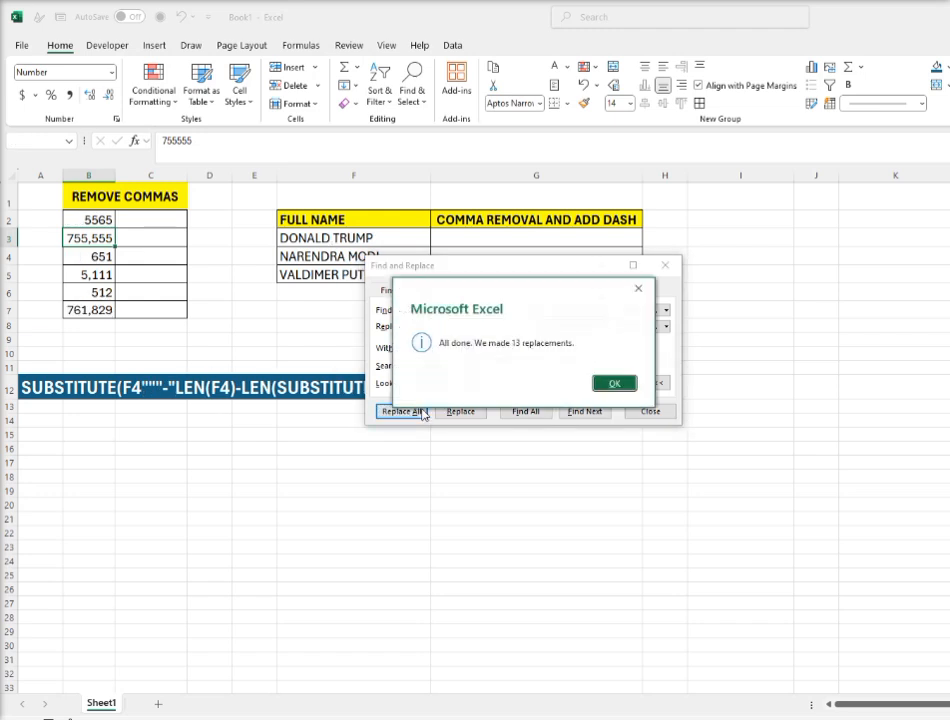
click(615, 385)
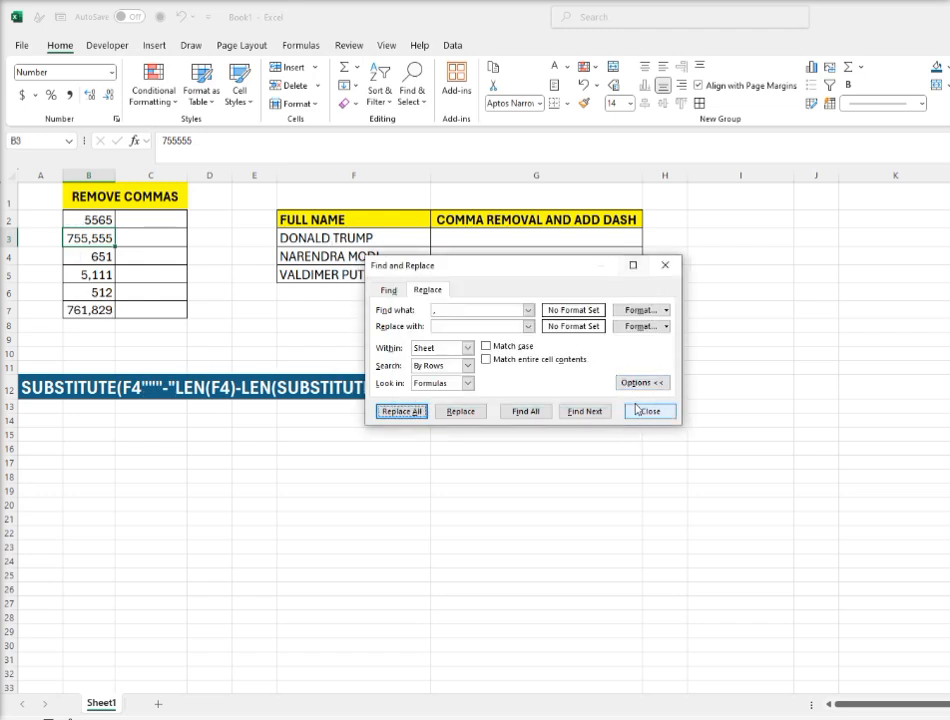
click(667, 416)
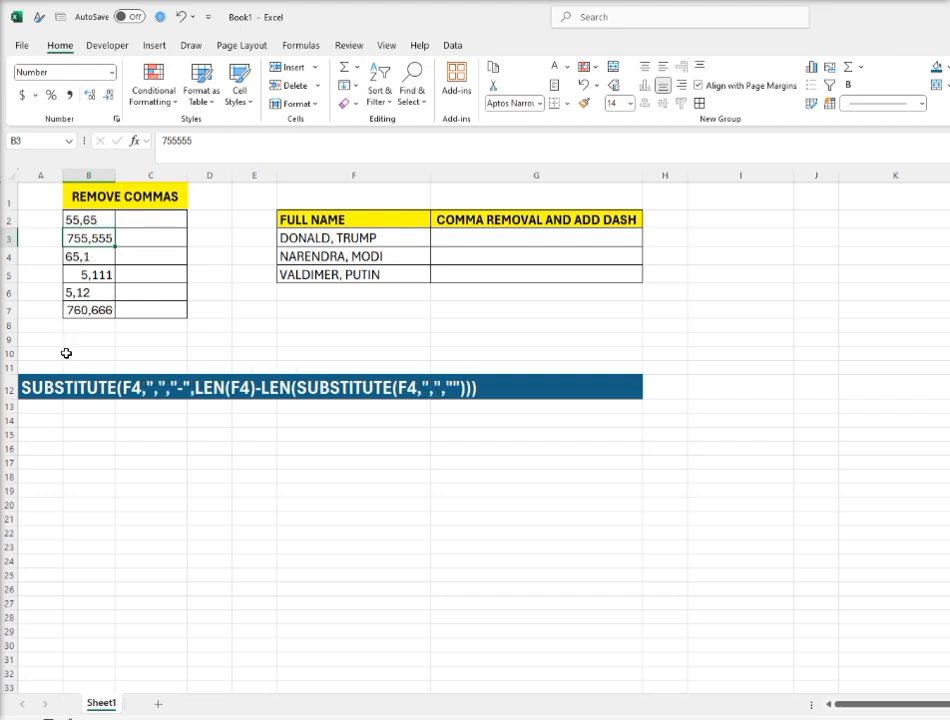
Enter =NUMBERVALUE(B2) in C2 to strip the comma, and fill the formula down to C7.
click(149, 224)
text(=)
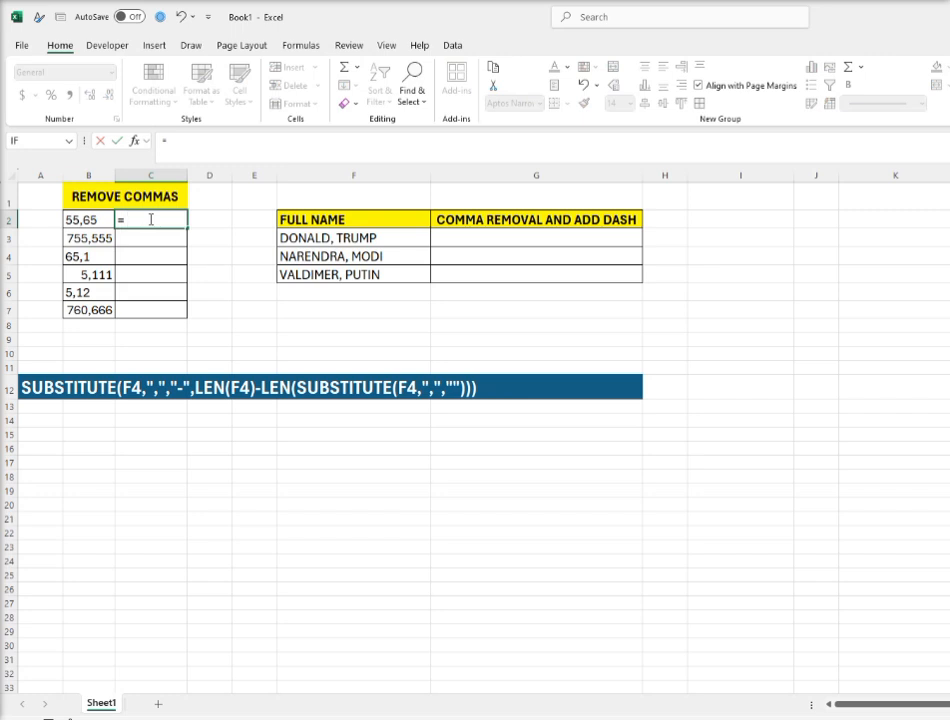
text(numberv)
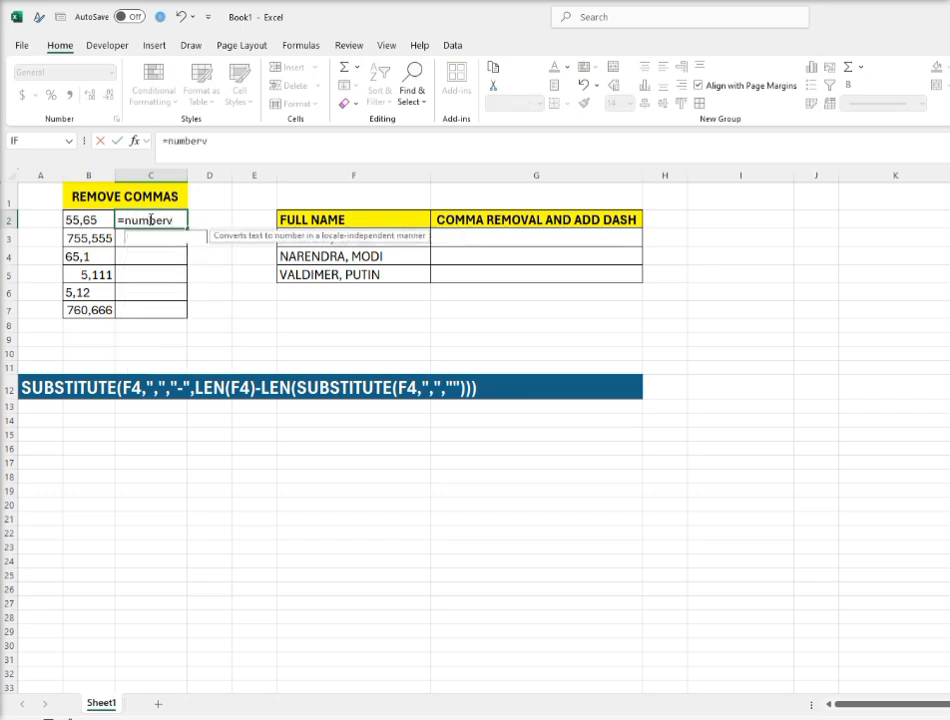
text(alue()
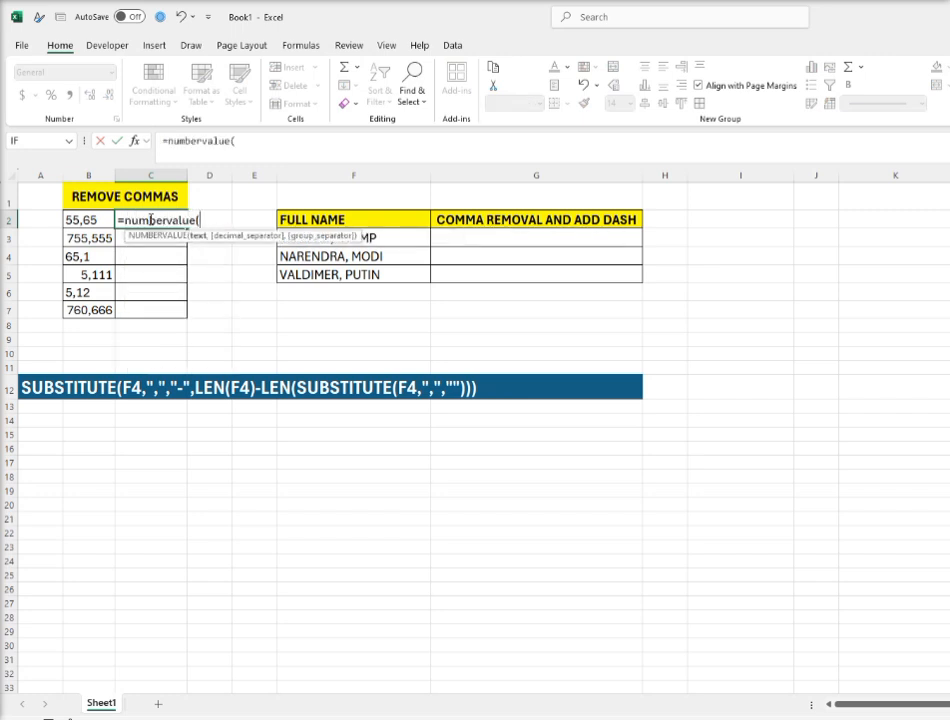
click(106, 220)
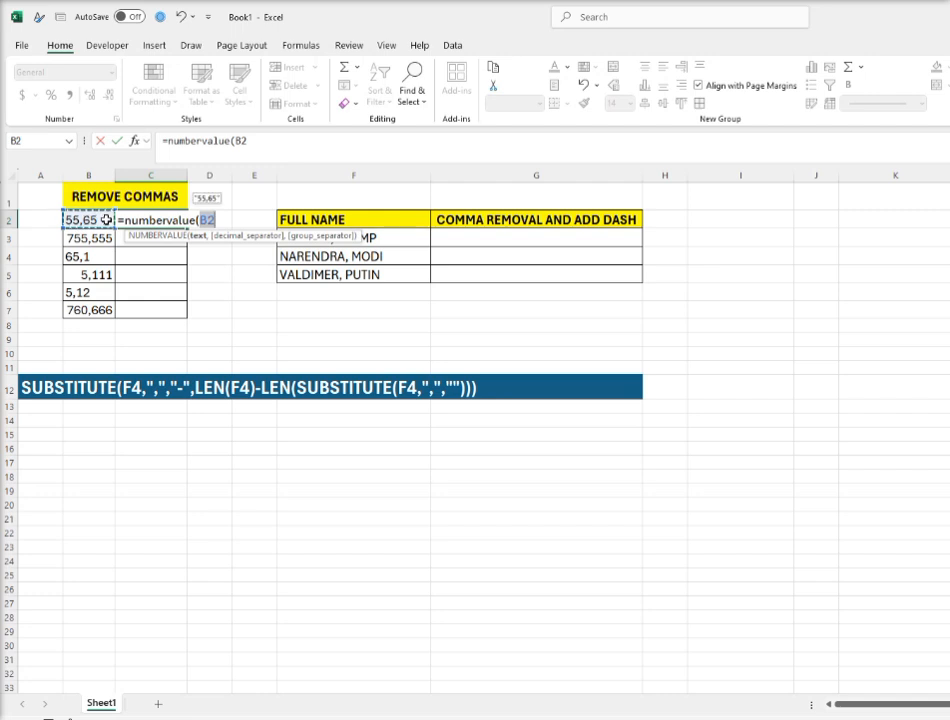
text())
key(Return)
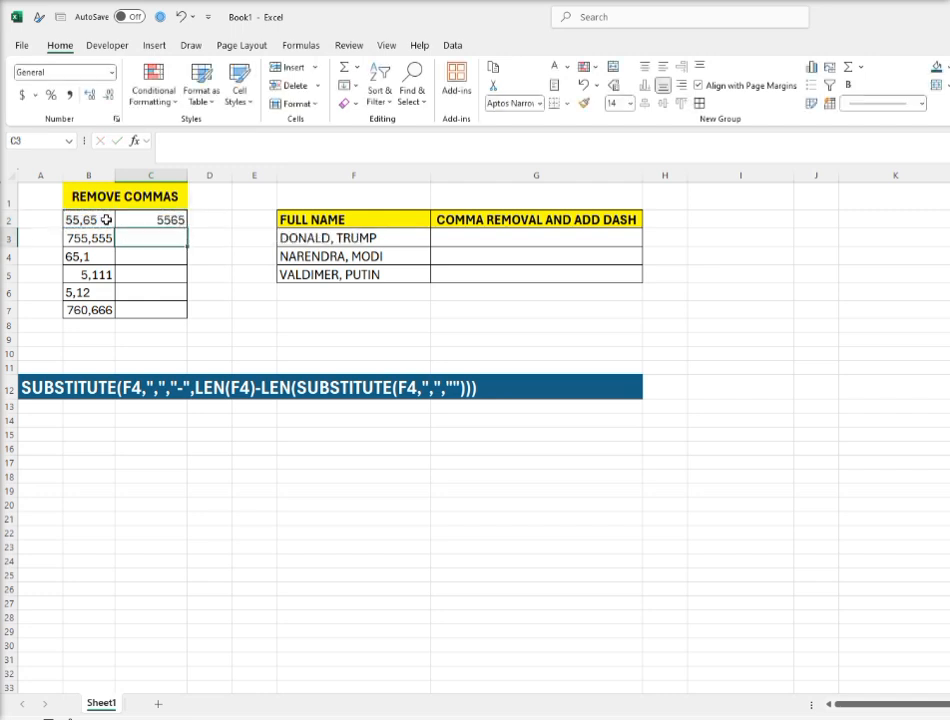
click(134, 218)
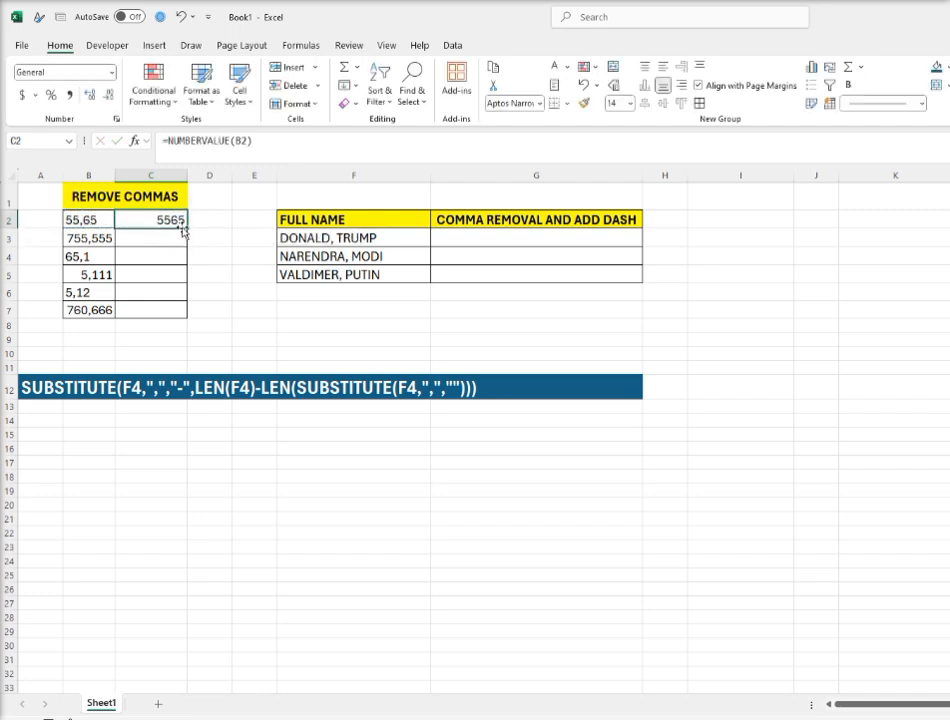
drag(185, 228, 195, 320)
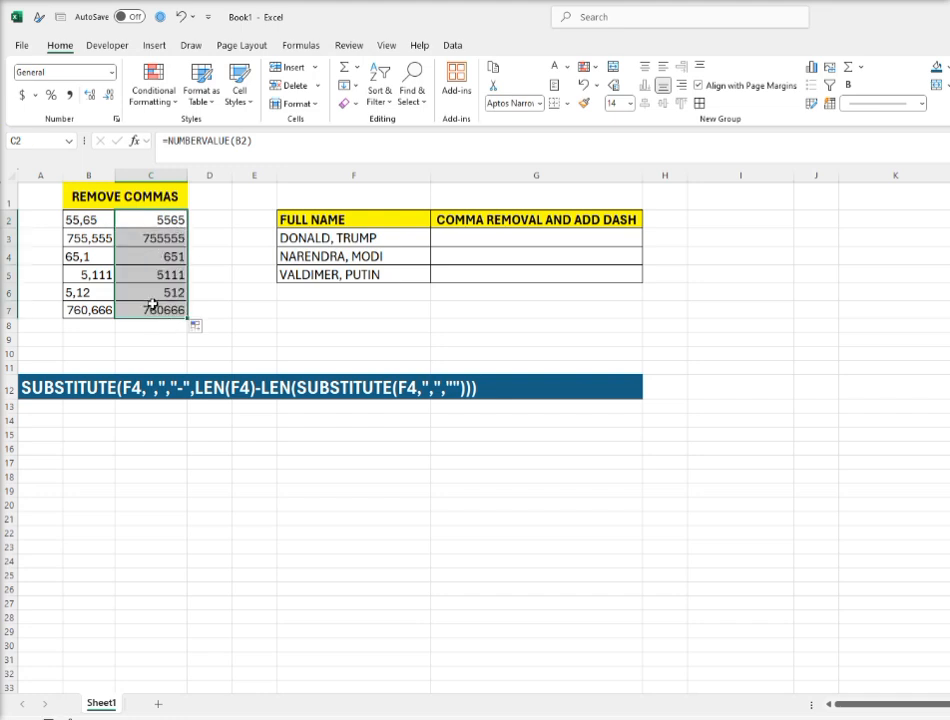
Total the converted numbers in C2:C7 with AutoSum in C8.
click(475, 239)
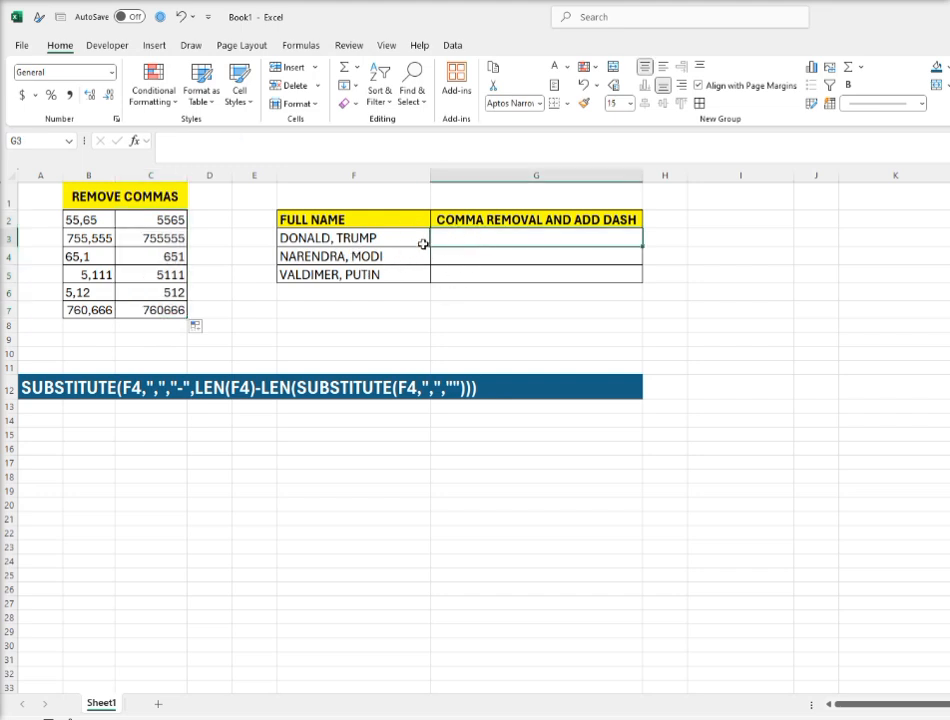
click(161, 224)
click(163, 236)
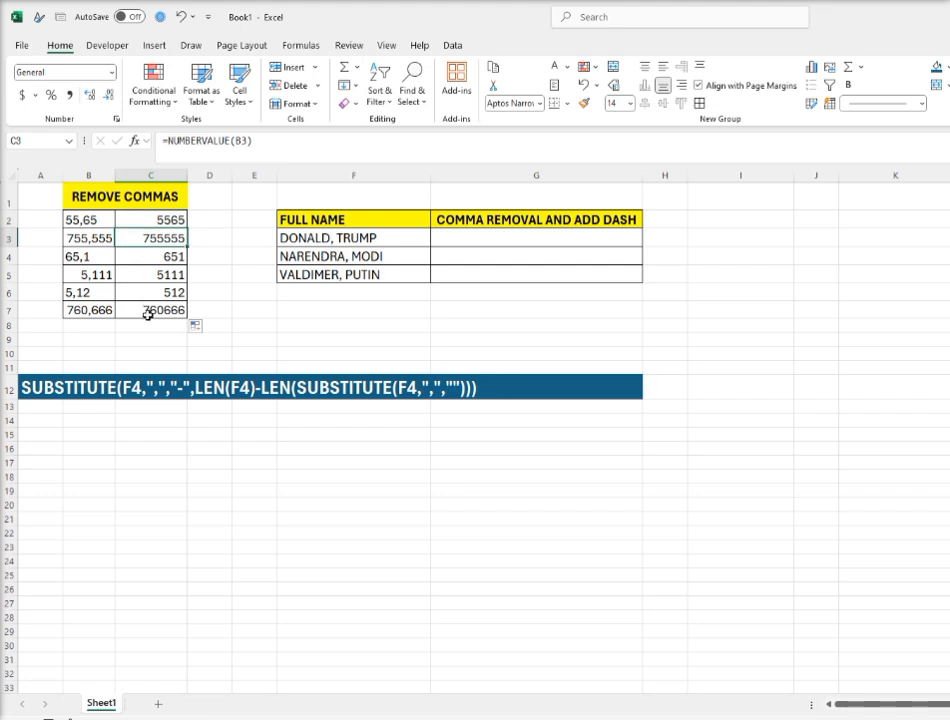
click(156, 322)
shift+click(170, 222)
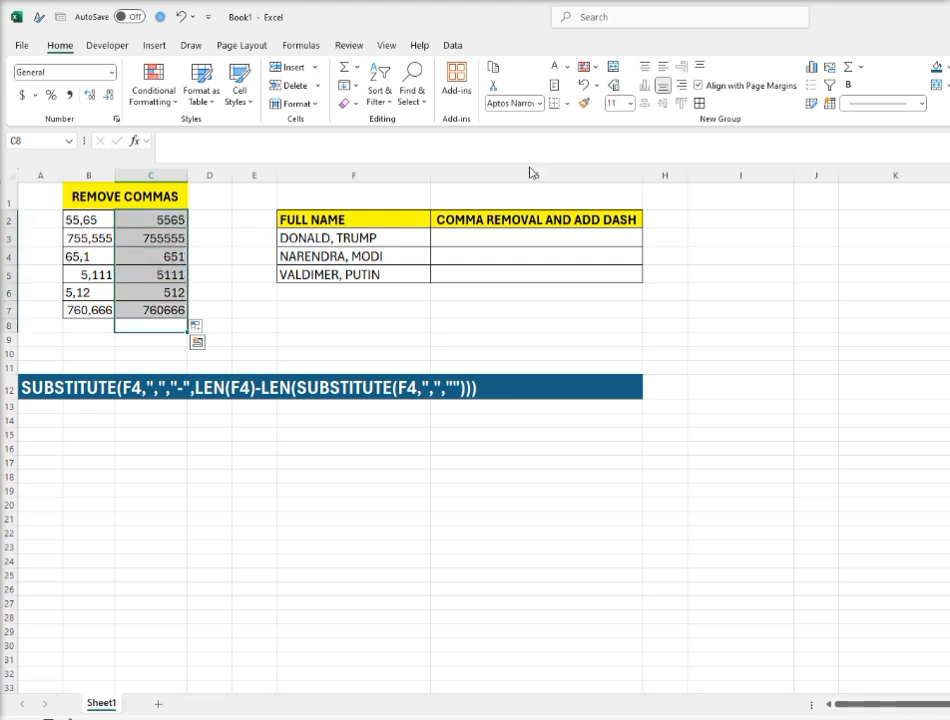
click(847, 68)
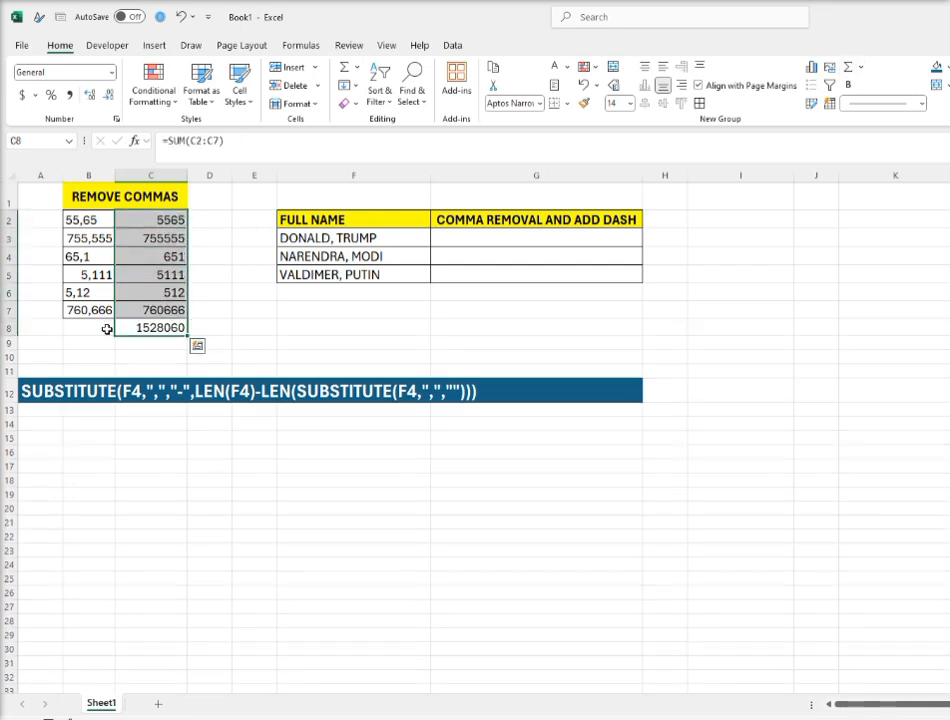
Try to total the original column B values in B8 with AutoSum and correct its range to B2:B7.
drag(97, 328, 106, 218)
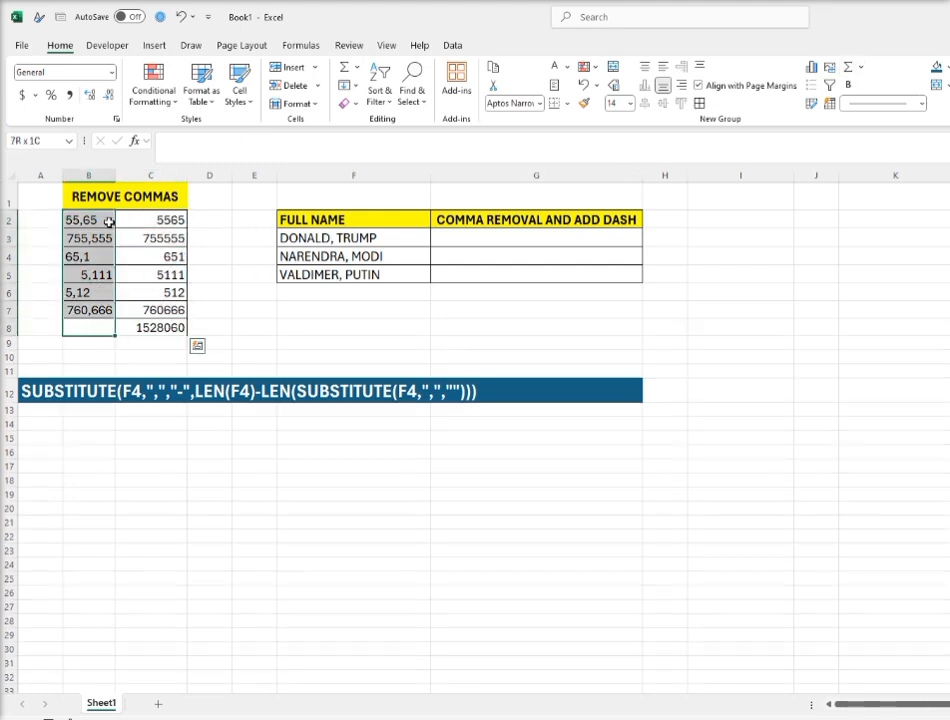
click(848, 69)
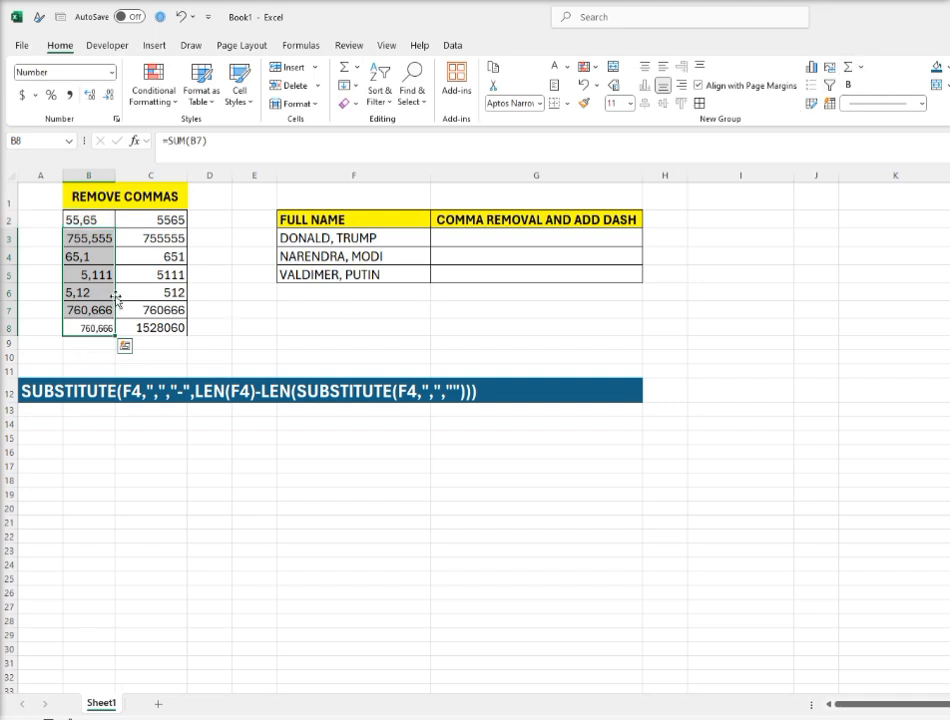
click(78, 295)
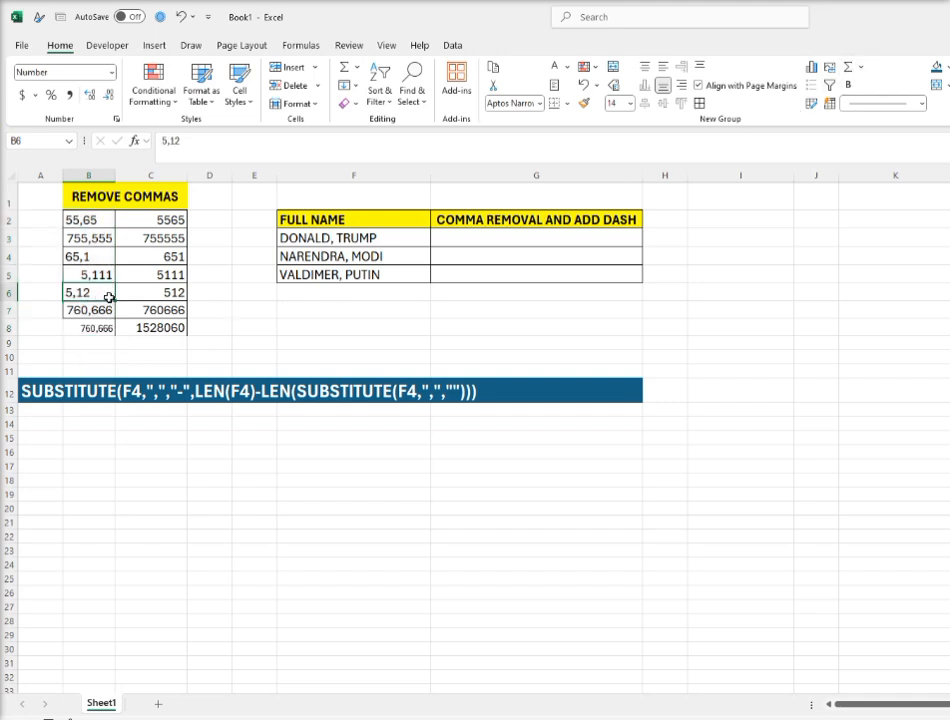
click(102, 241)
ctrl+click(106, 271)
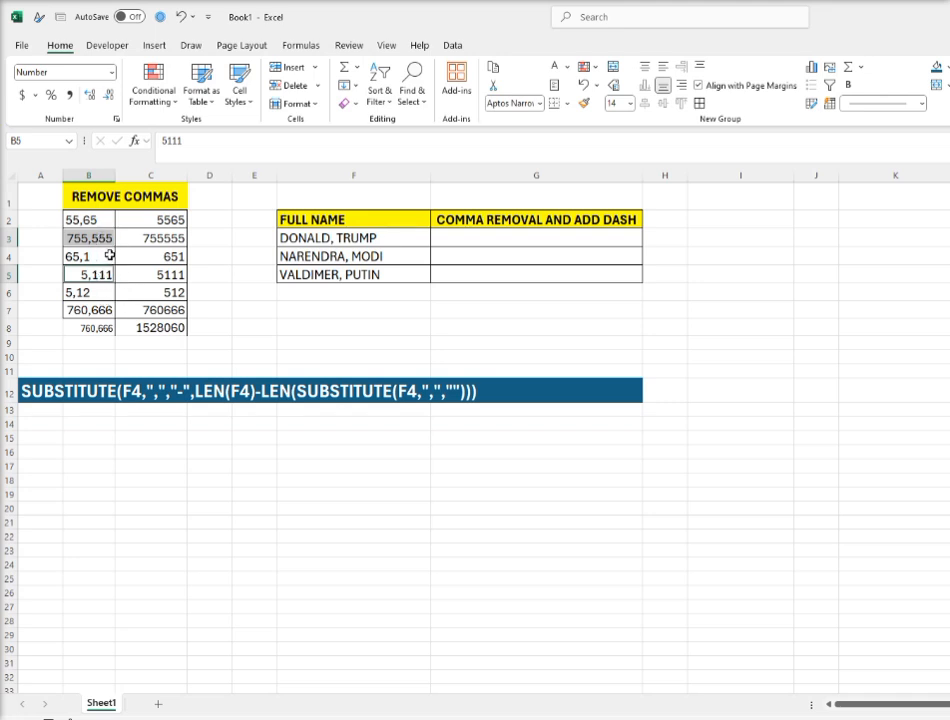
click(93, 326)
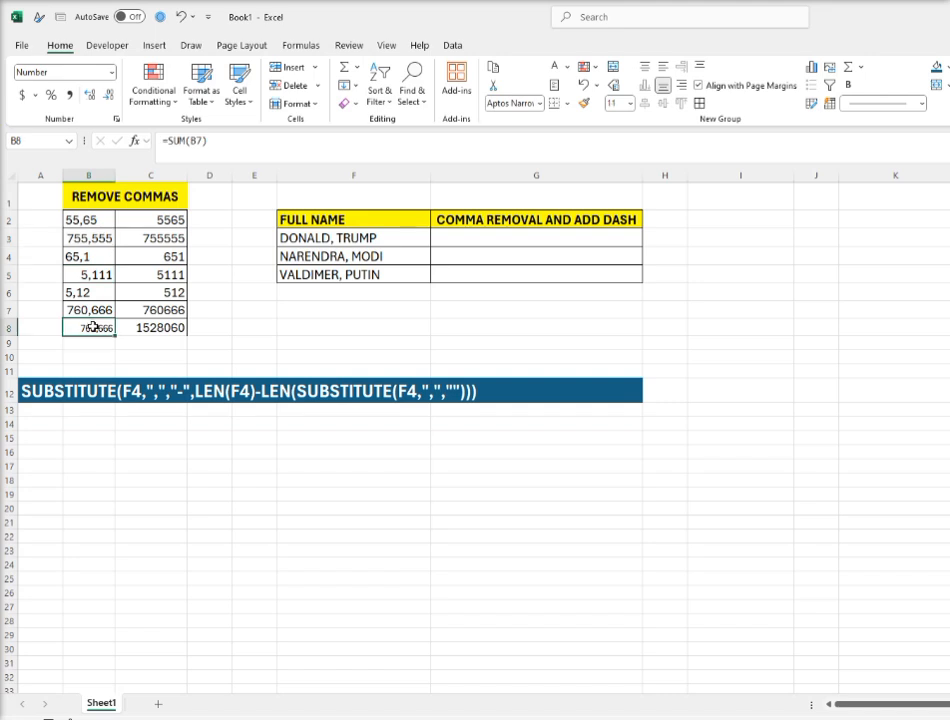
double_click(93, 326)
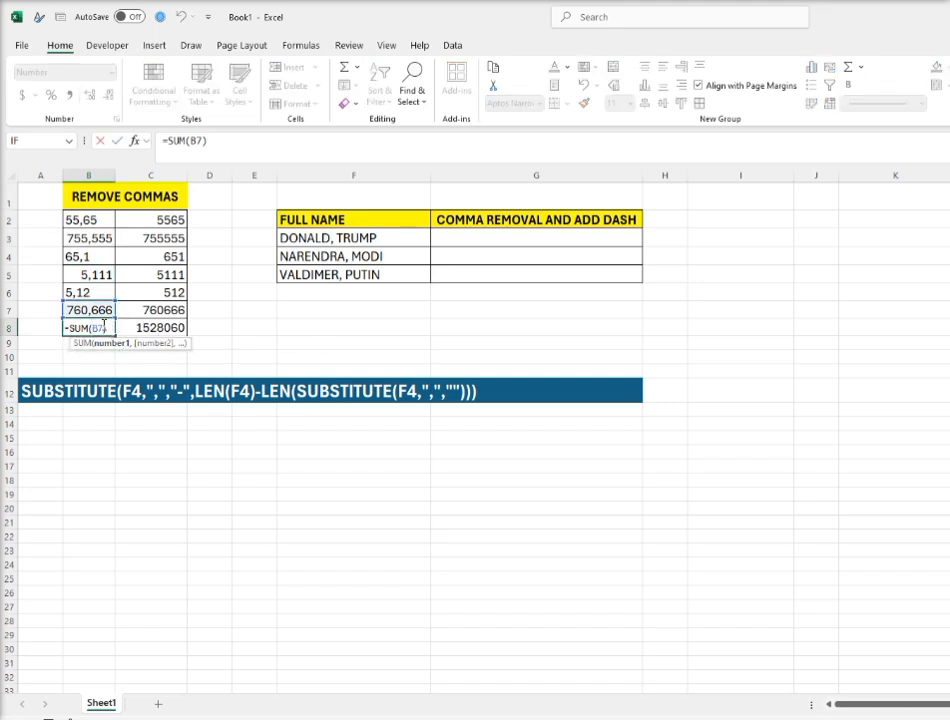
key(BackSpace)
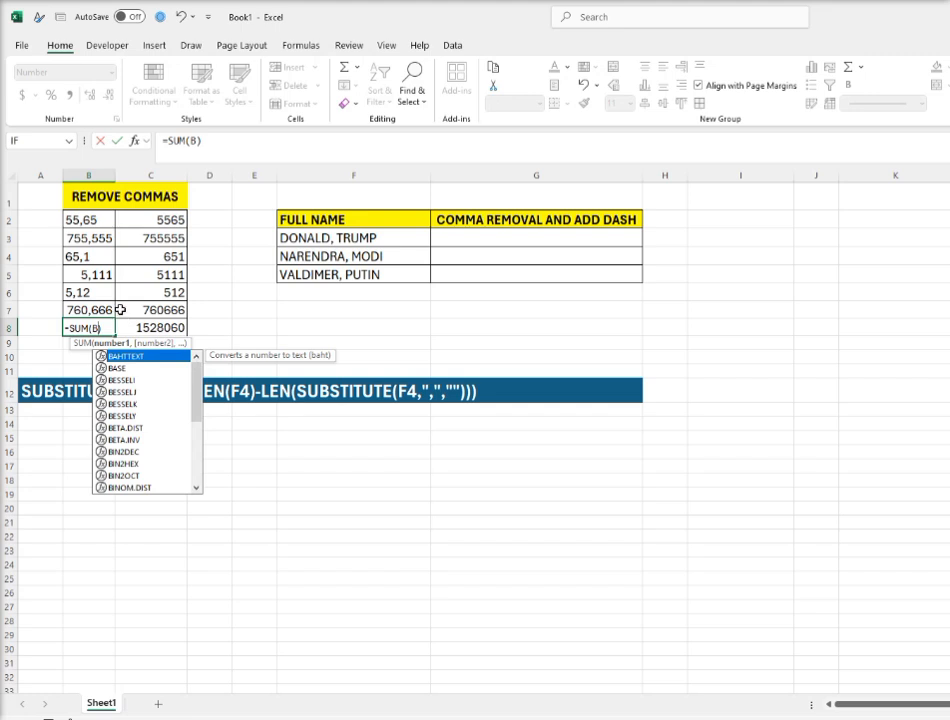
drag(89, 220, 93, 311)
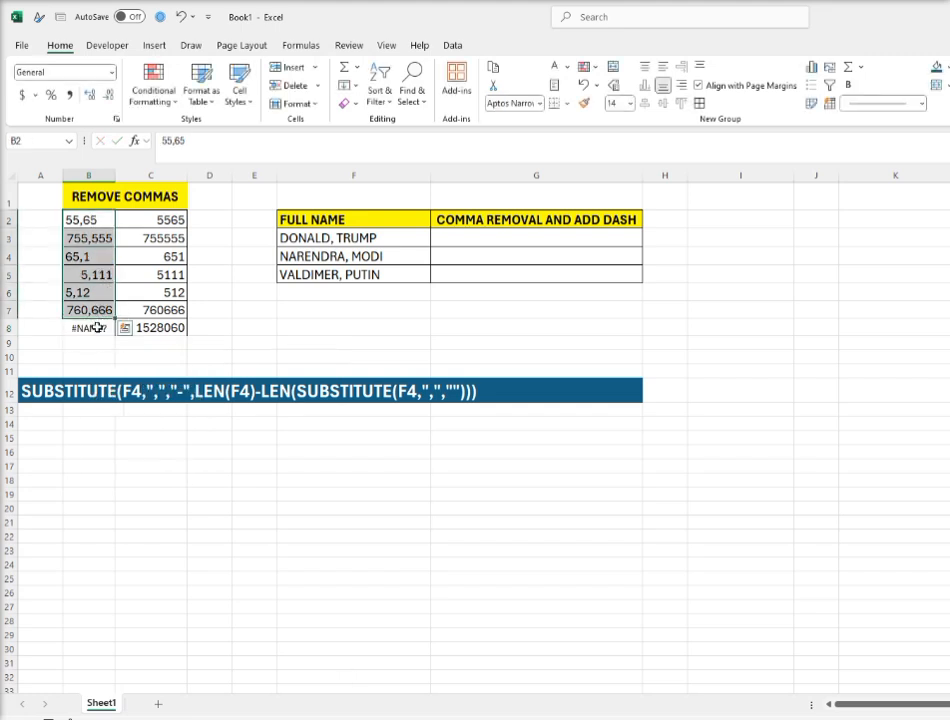
Enter =SUM(B2:B7) in B8 to total the original values.
click(97, 328)
text(=)
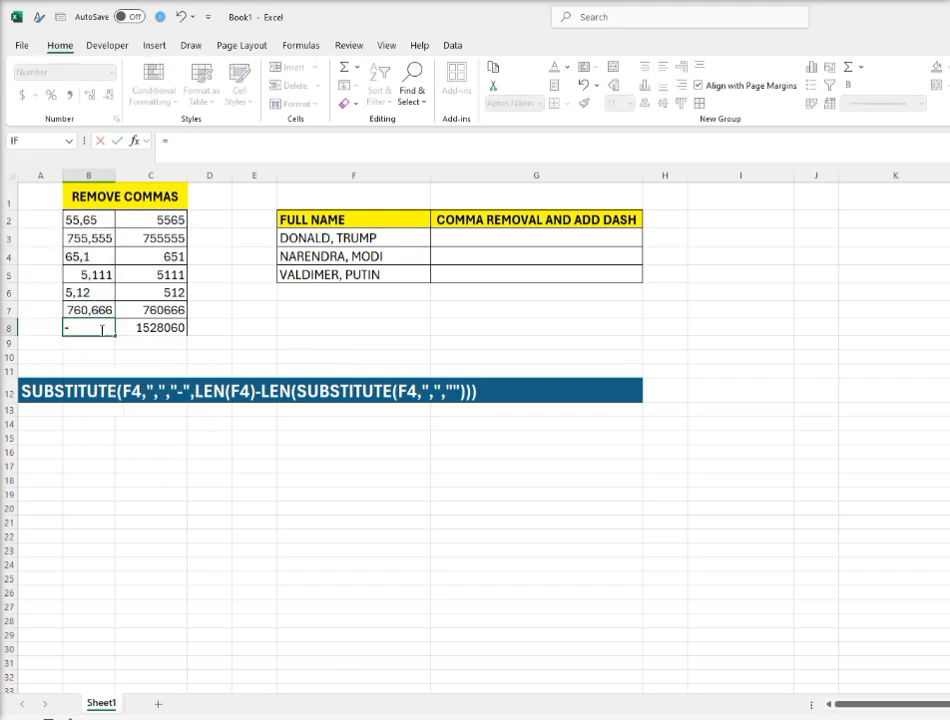
text(sum()
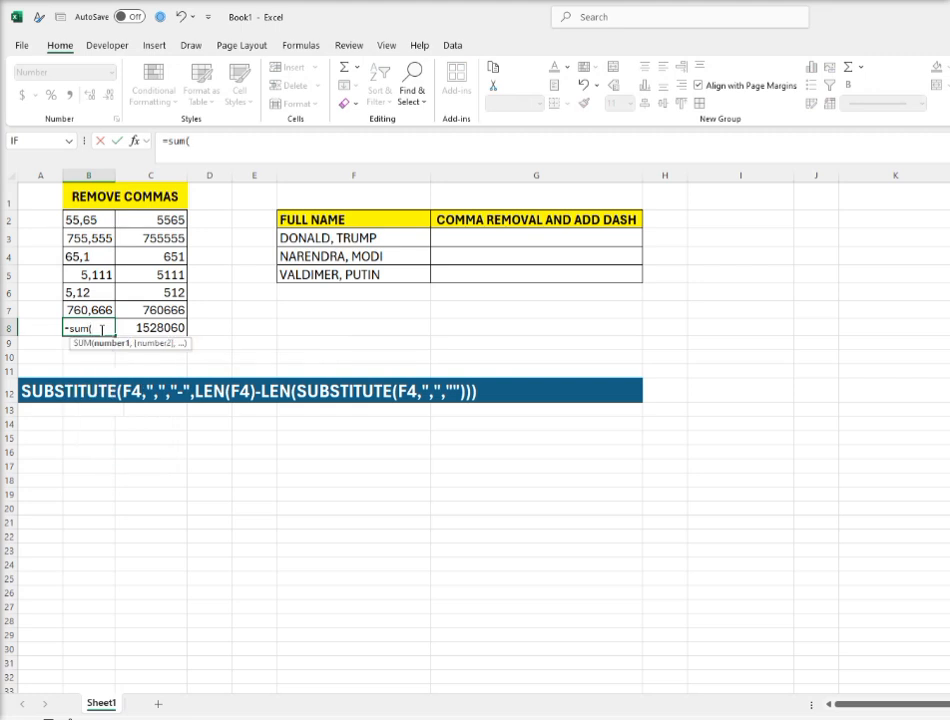
drag(70, 216, 92, 313)
text())
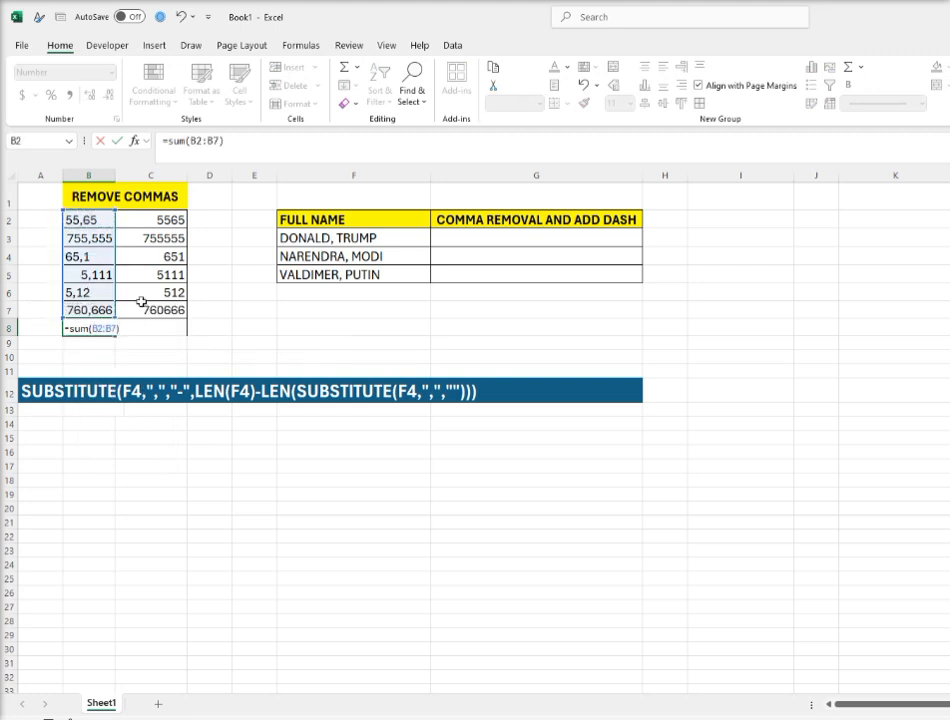
key(Return)
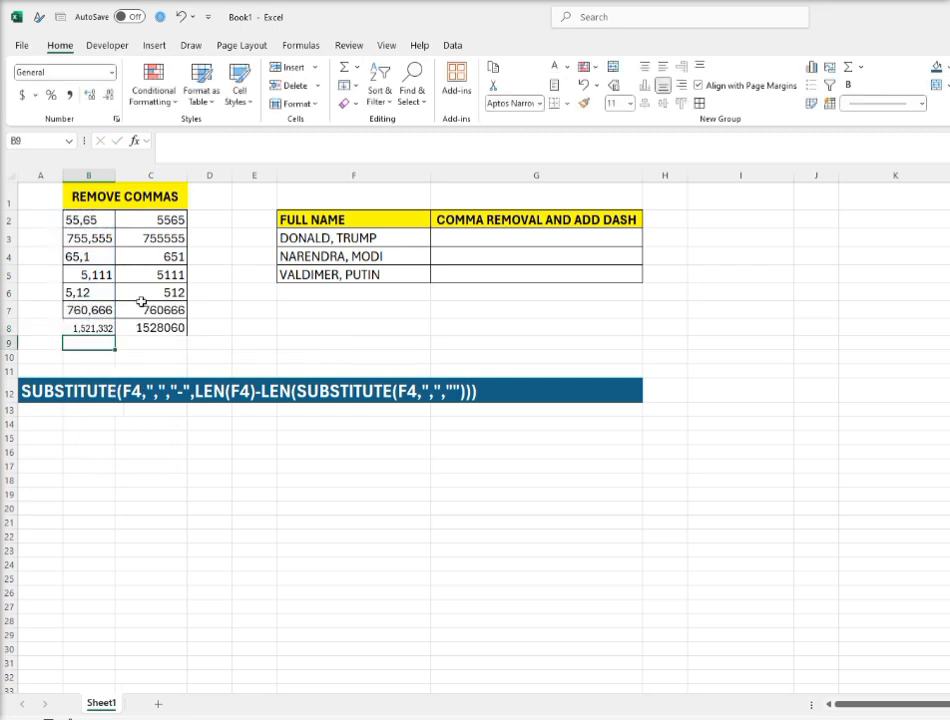
Examine the total formula in B8 and the stored contents of the number and text entries in B2:B7.
click(95, 330)
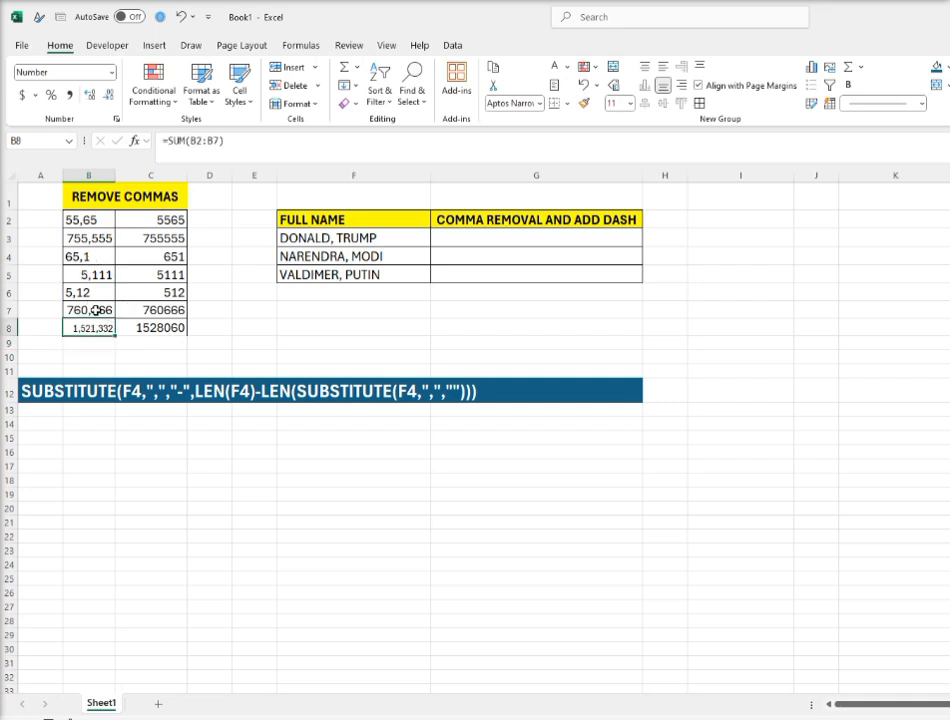
click(93, 240)
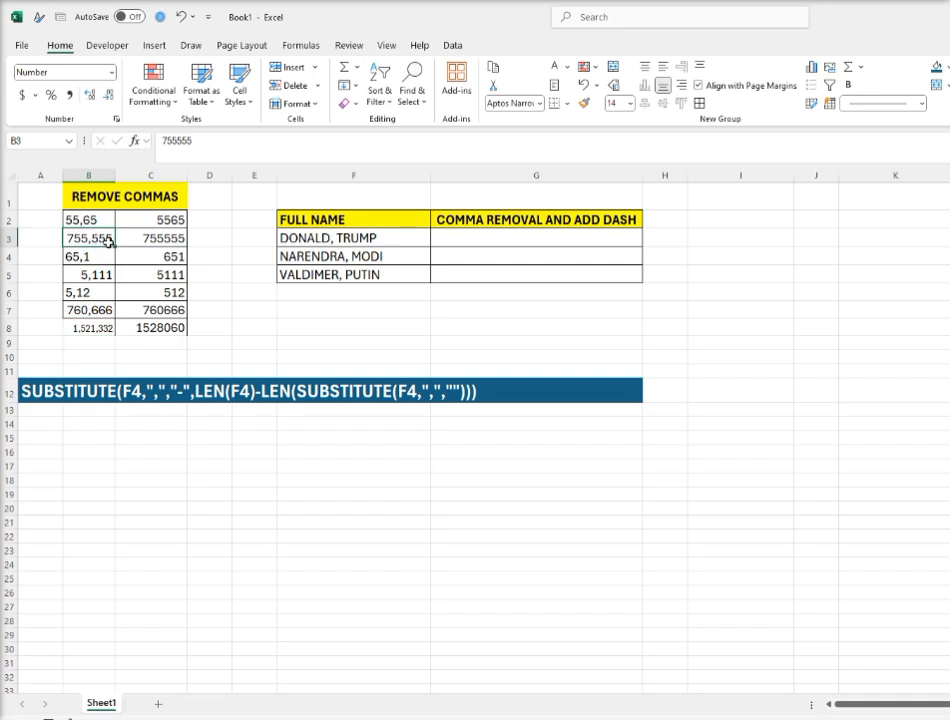
ctrl+click(105, 273)
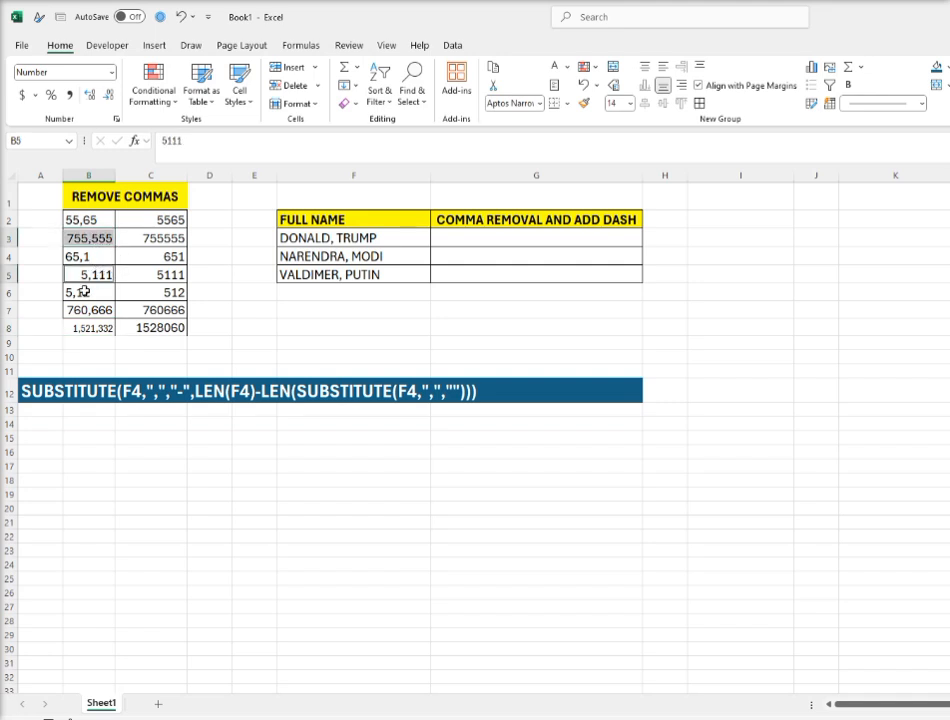
ctrl+click(82, 308)
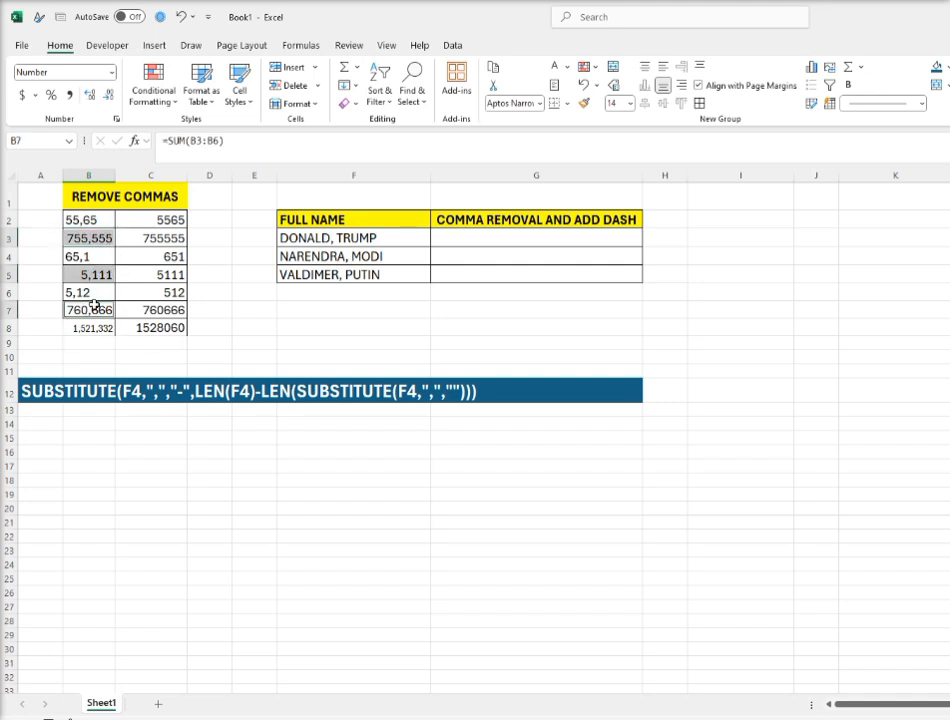
click(94, 252)
click(103, 218)
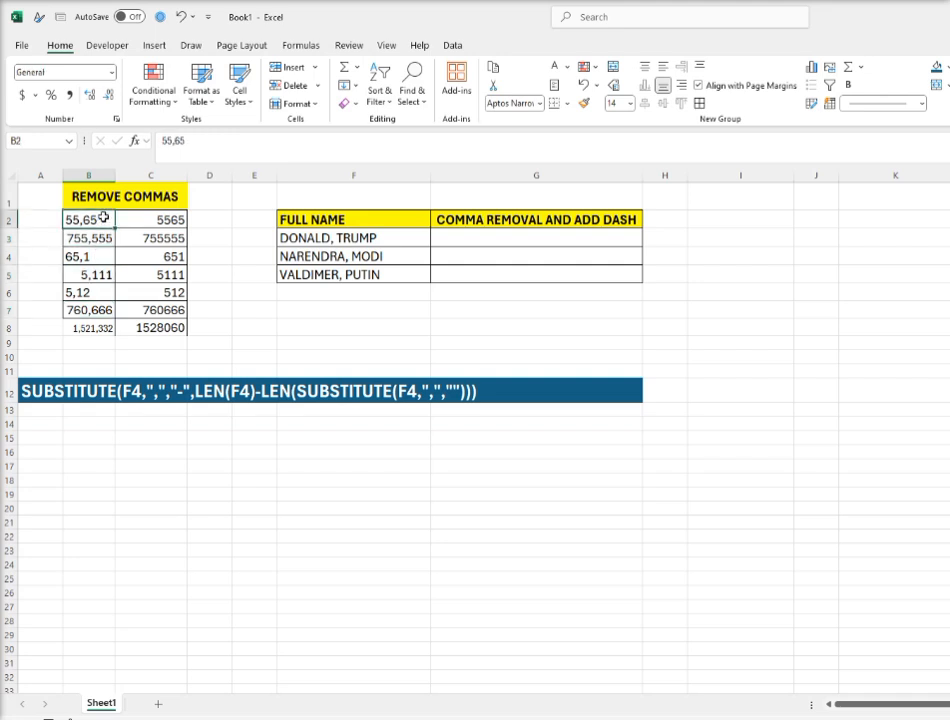
click(74, 294)
click(248, 326)
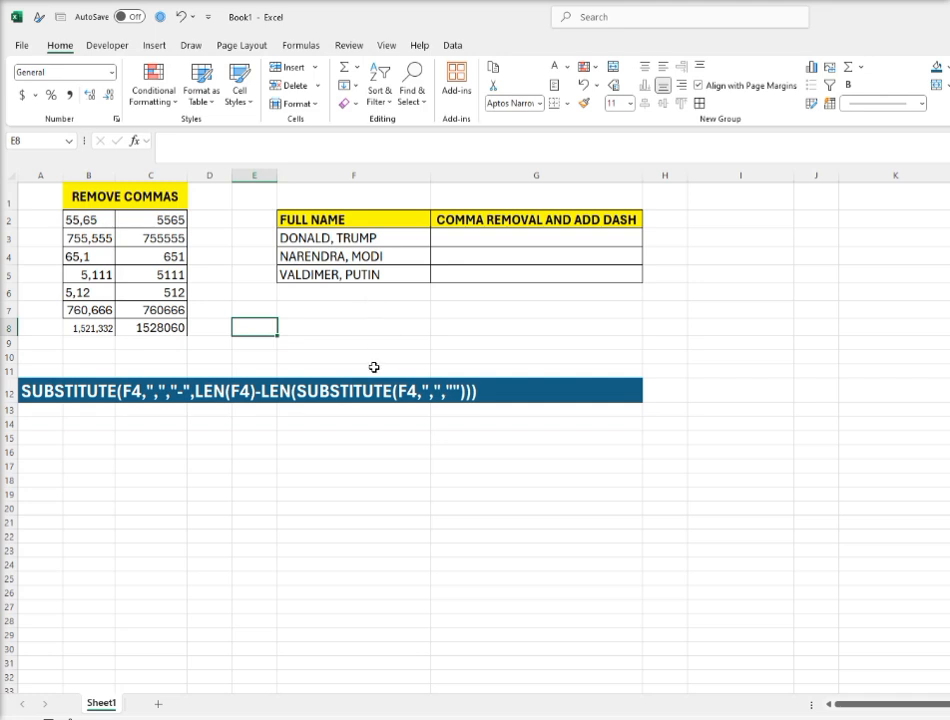
Enter =SUBSTITUTE(F3,",","-") in G3 to replace the comma in the first full name with a dash.
click(458, 236)
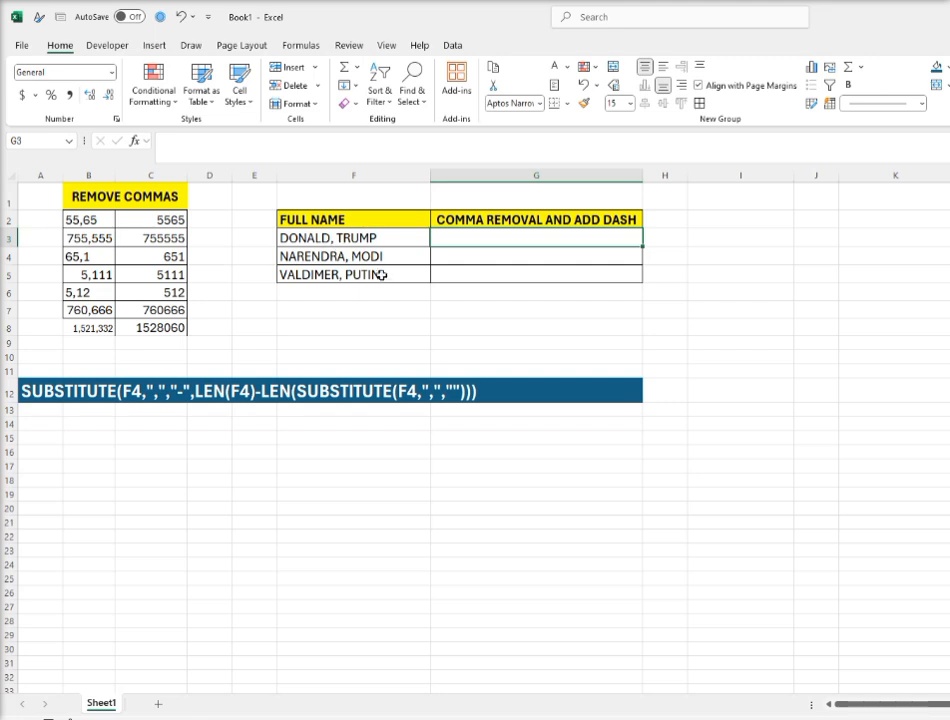
text(=sub)
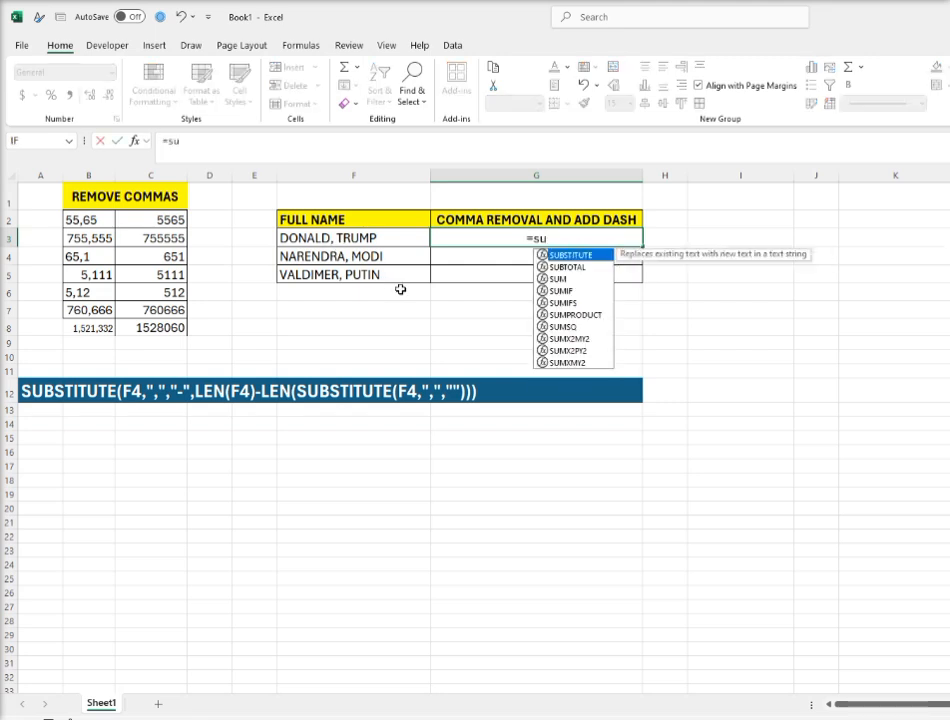
key(BackSpace)
key(BackSpace)
key(BackSpace)
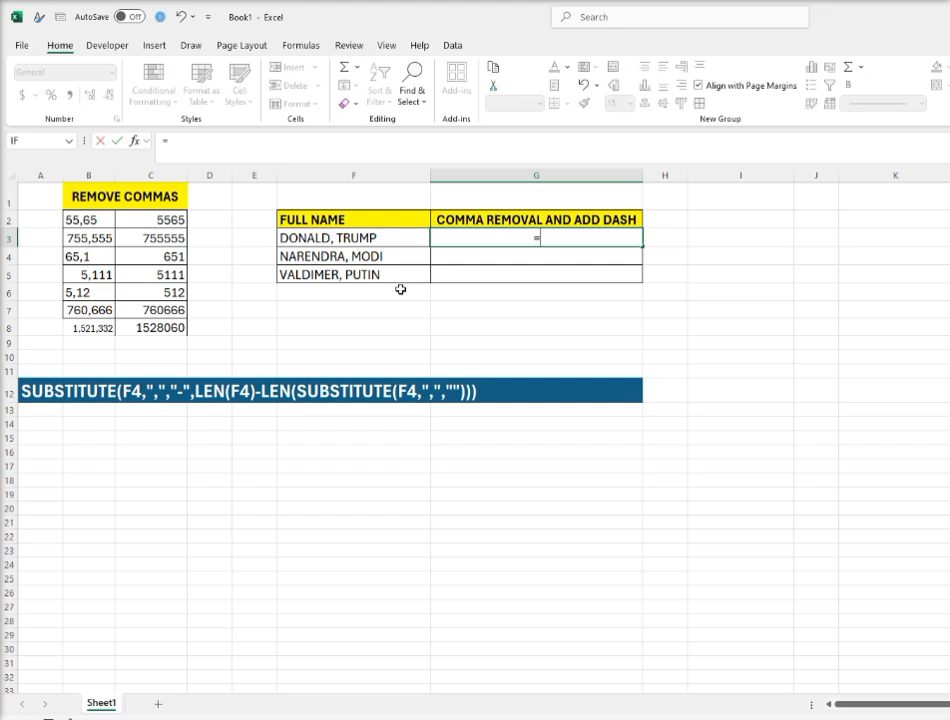
text(SUBSTI)
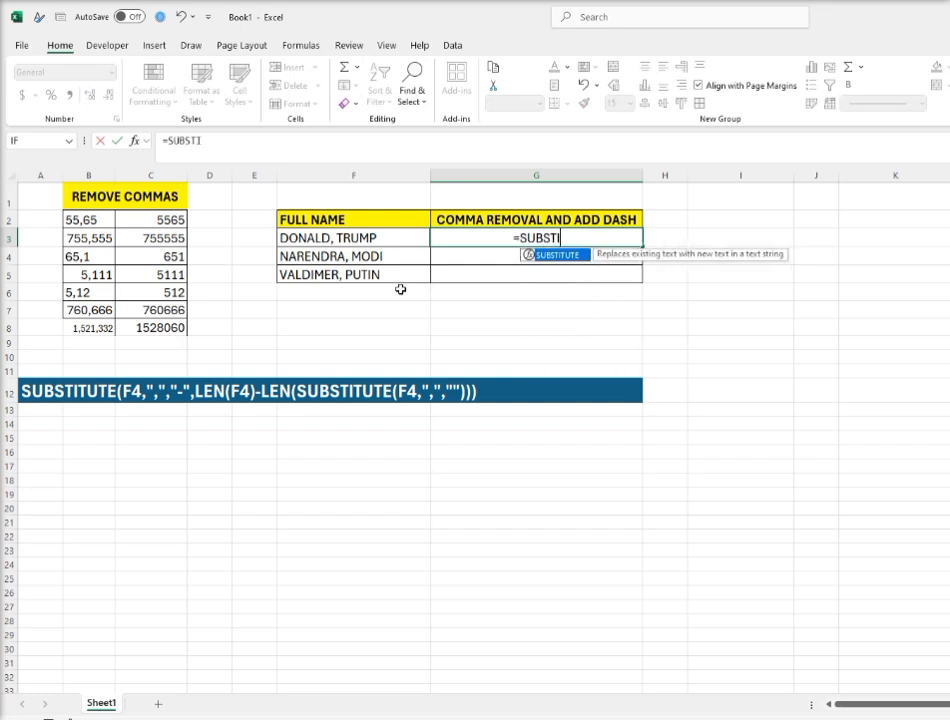
text(TUTE()
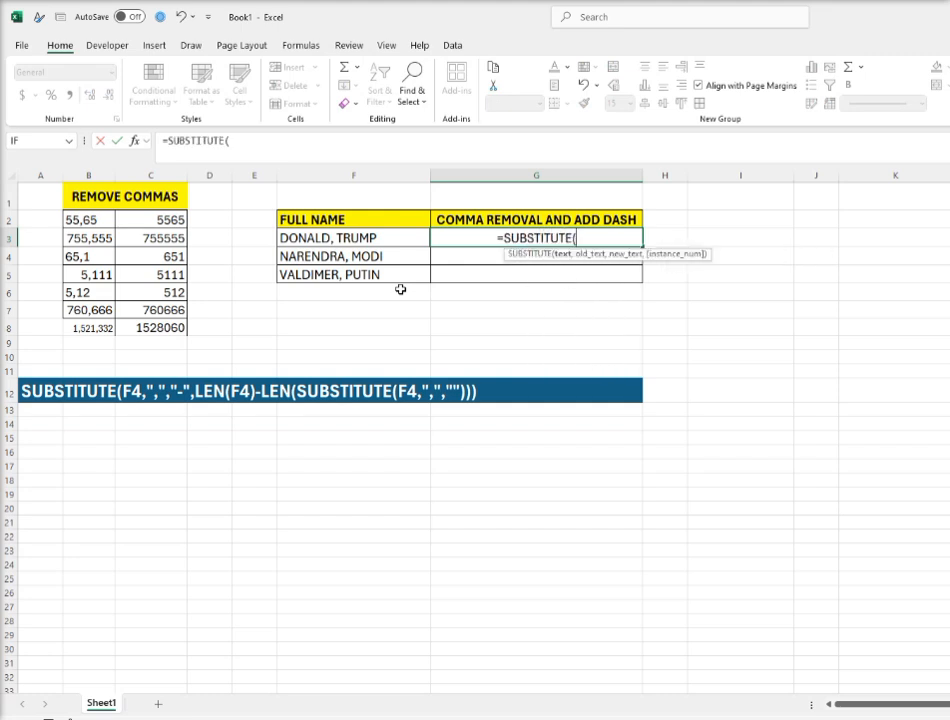
click(349, 237)
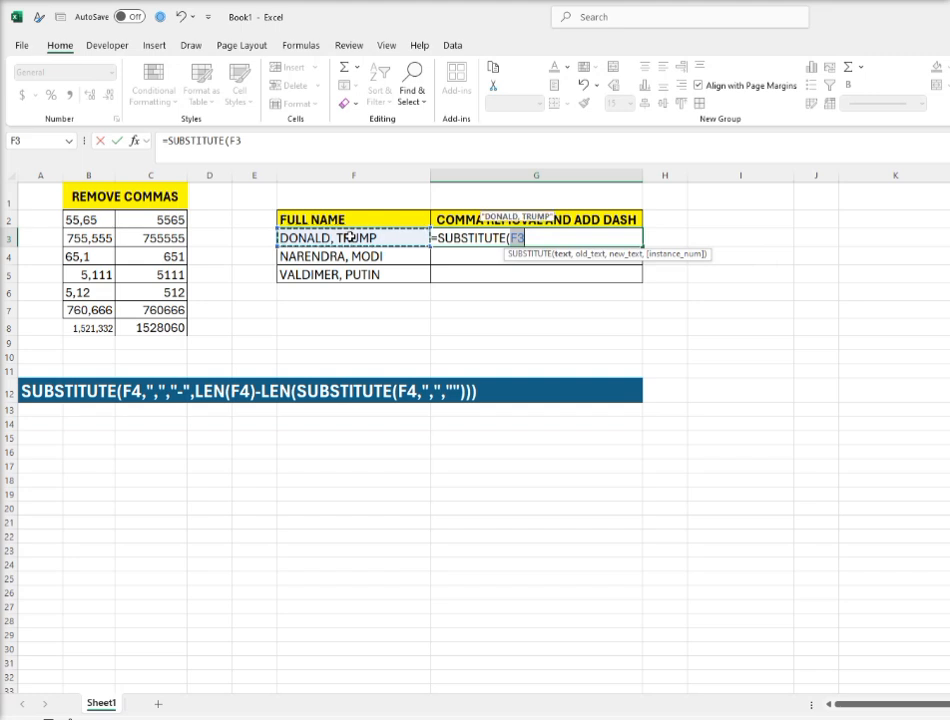
text(,",)
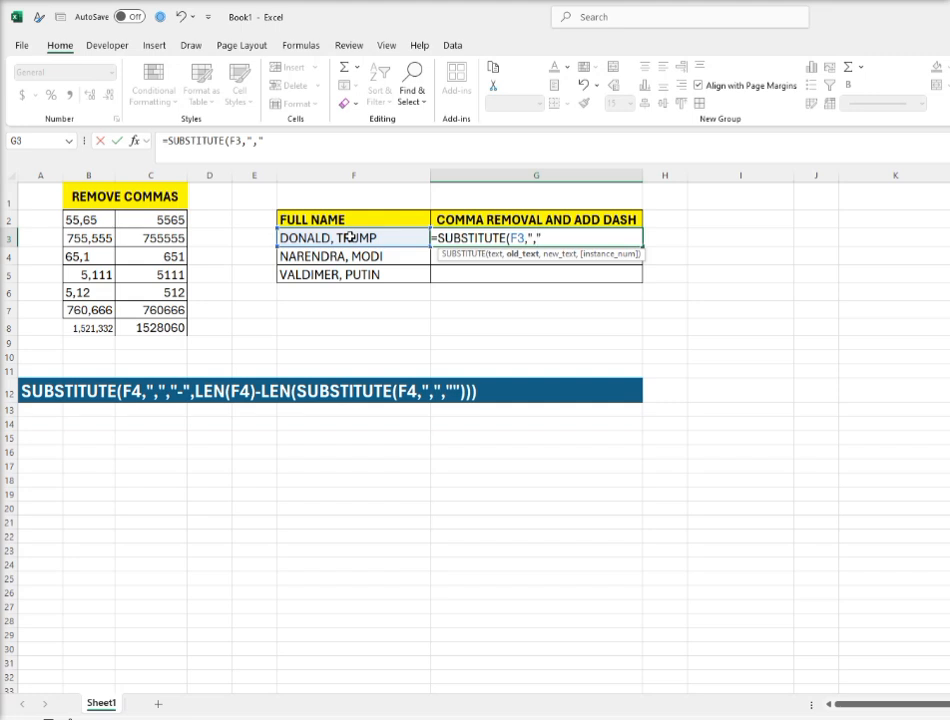
text(","-)
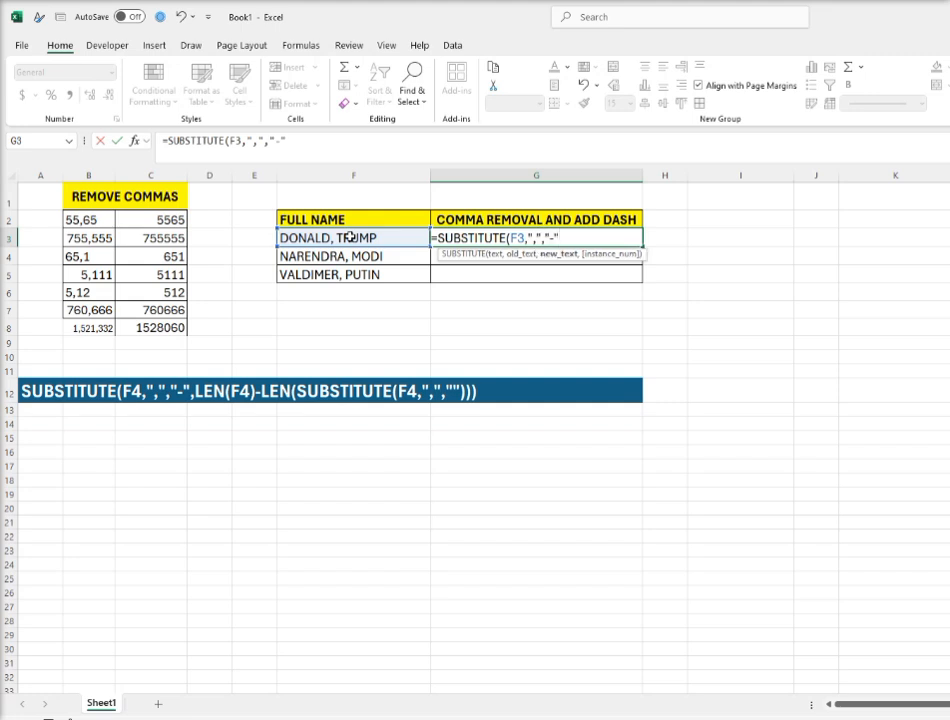
text(",LEN(F4))
key(Return)
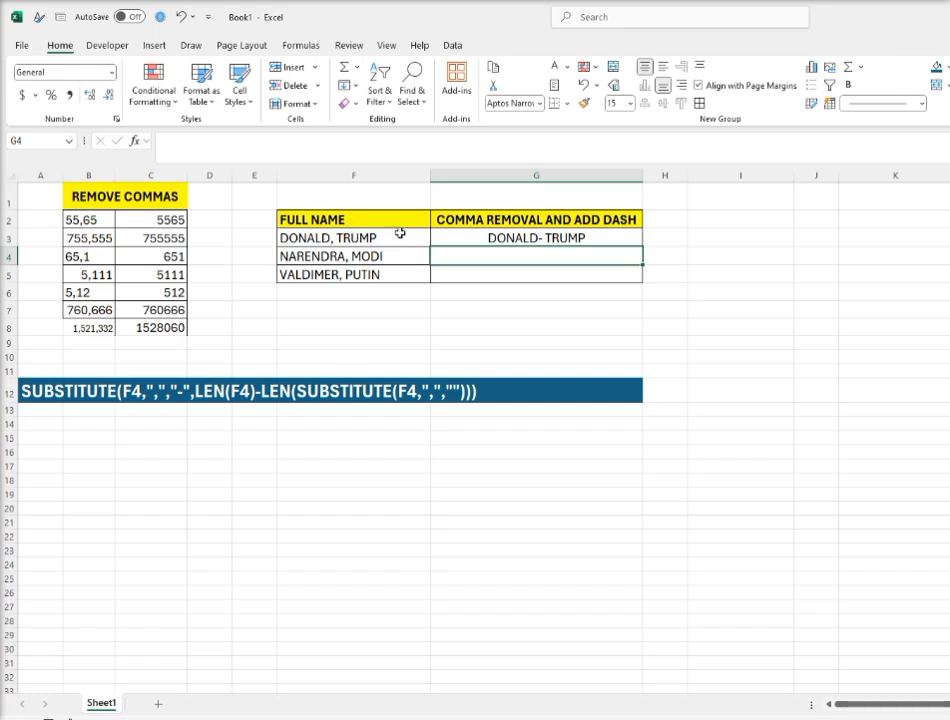
Fill the G3 formula down through G5 and clear the results from G3:G5.
click(550, 237)
drag(642, 246, 630, 280)
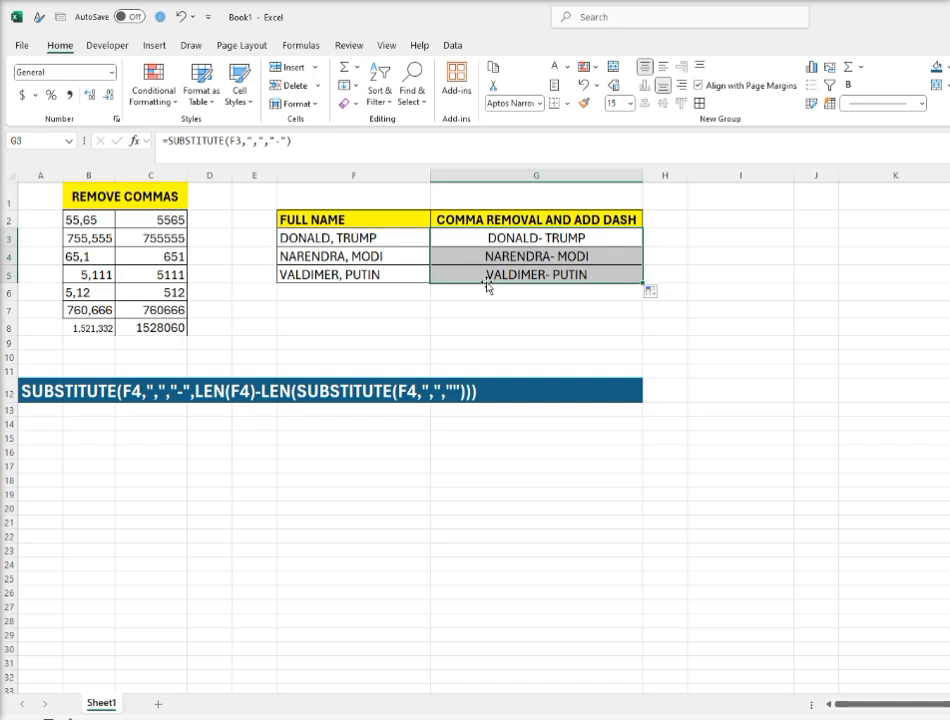
key(Delete)
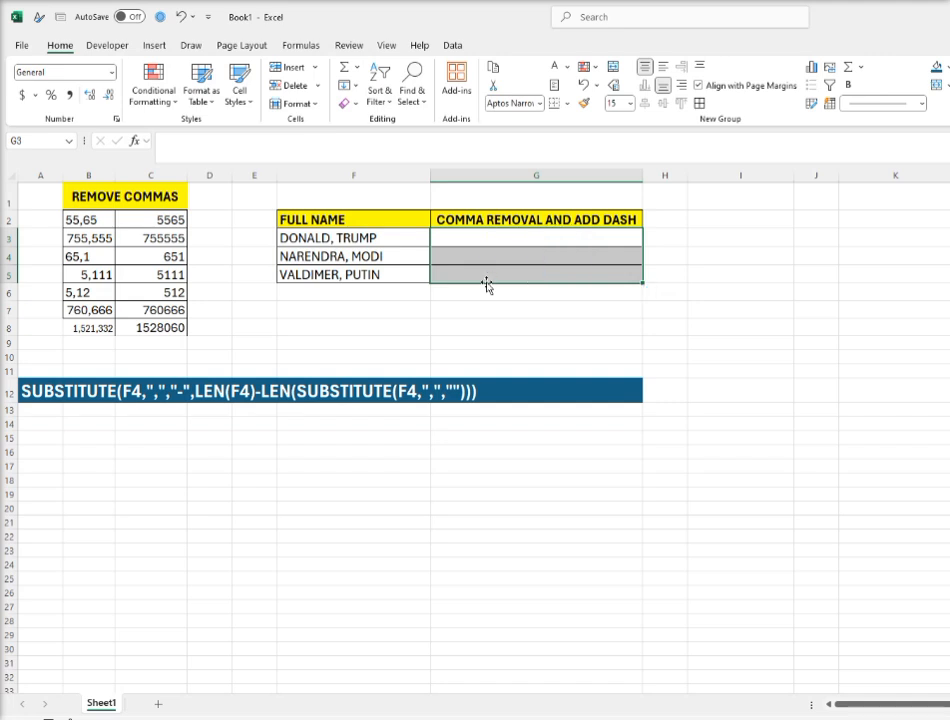
Insert JOHN followed by a comma before TRUMP in F3 so the name contains two commas.
click(365, 240)
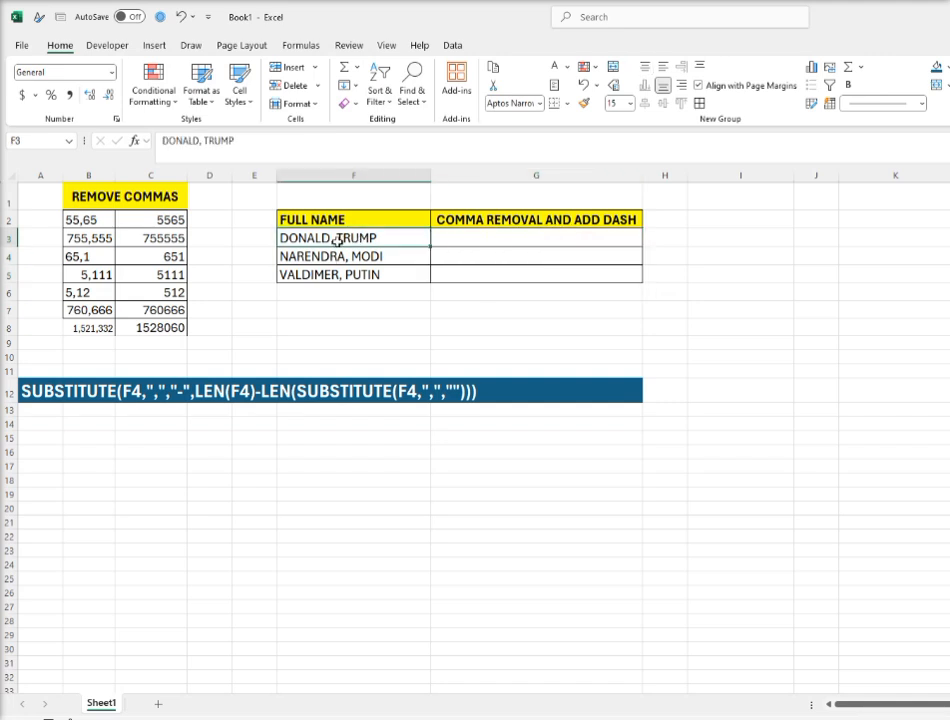
double_click(337, 238)
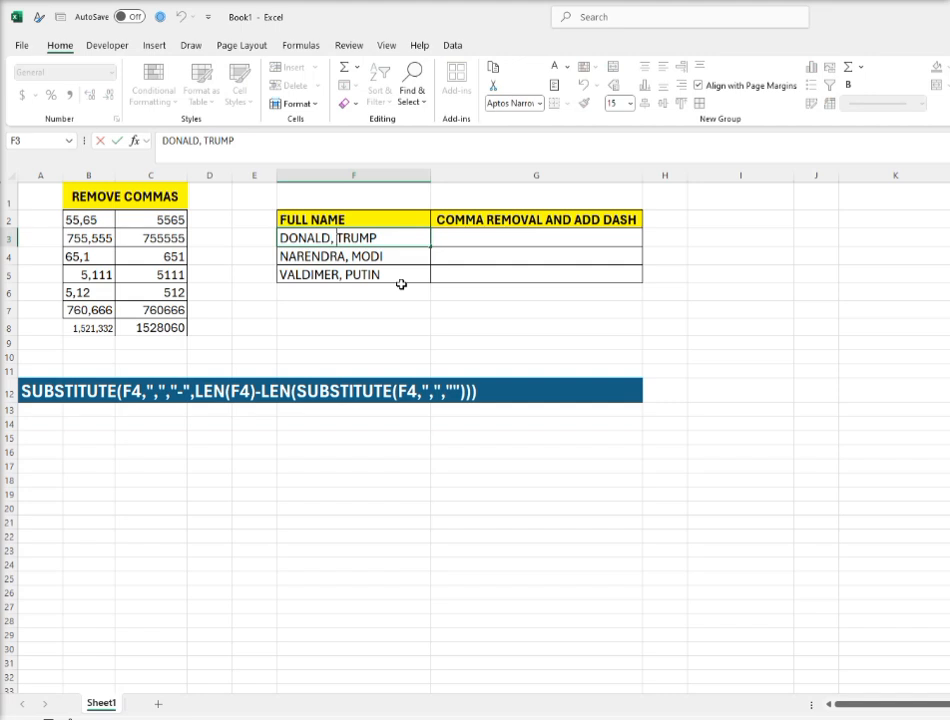
text(DON)
key(BackSpace)
key(BackSpace)
key(BackSpace)
text(JON)
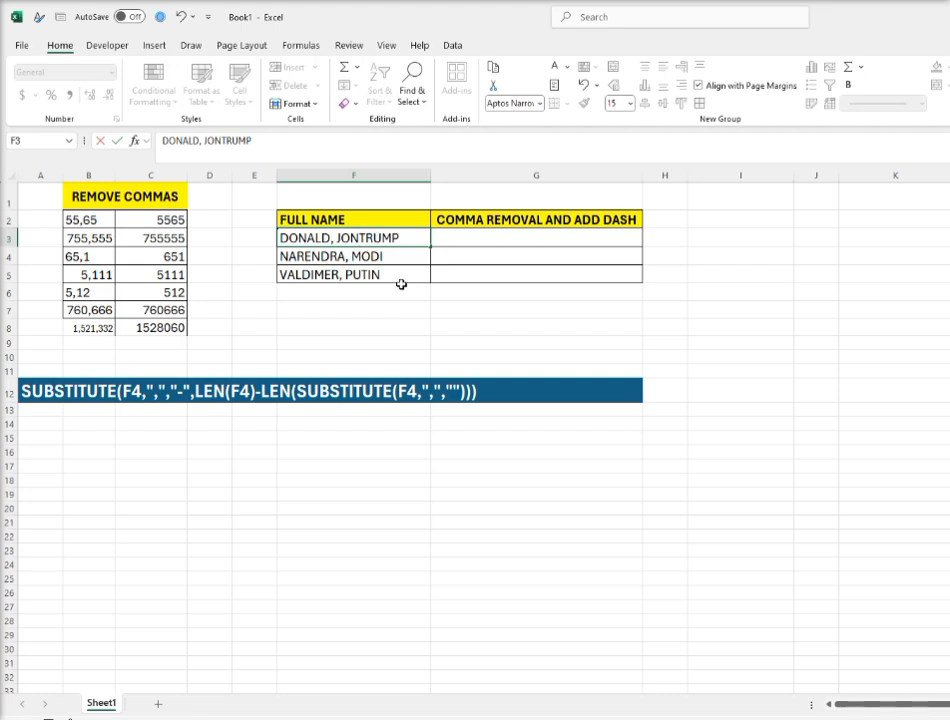
key(BackSpace)
text(HN-)
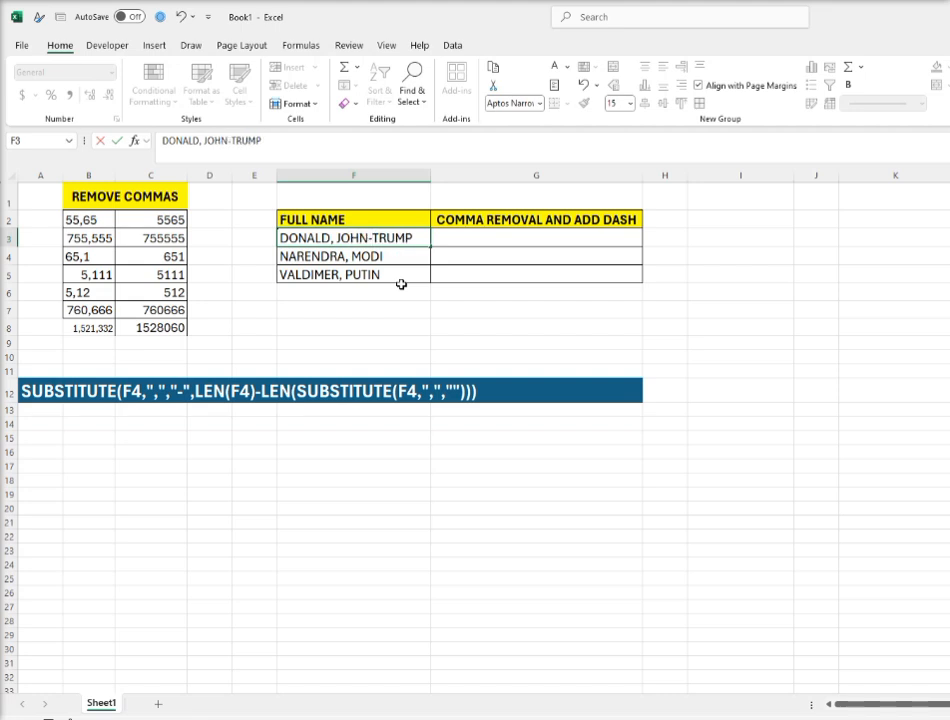
key(BackSpace)
text(,)
key(Return)
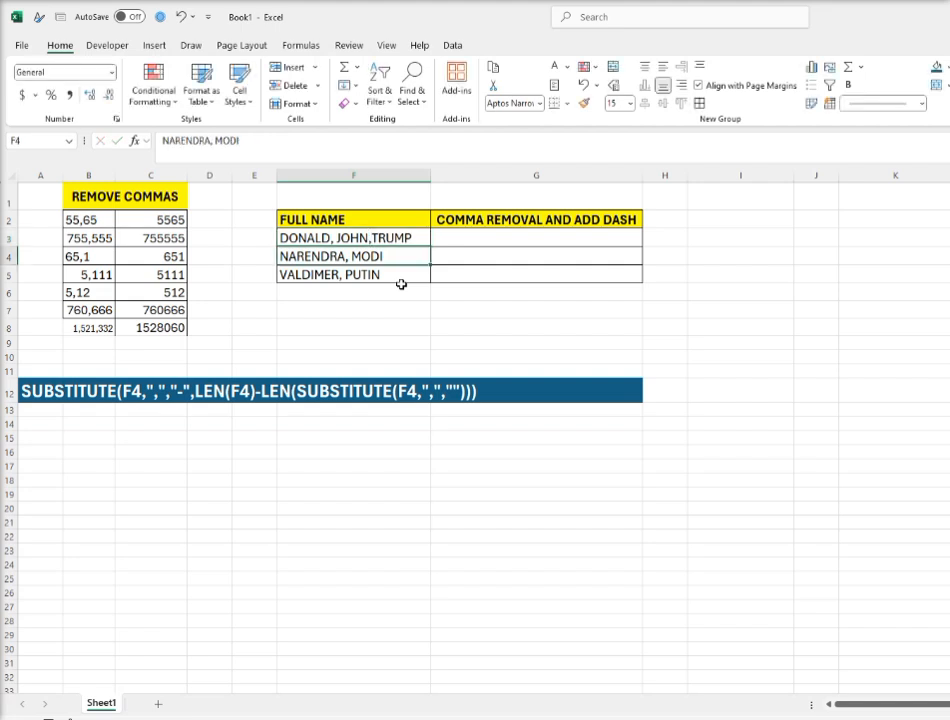
Enter =SUBSTITUTE(F3,",","-") in G3 to replace both commas of the extended name with dashes.
click(471, 241)
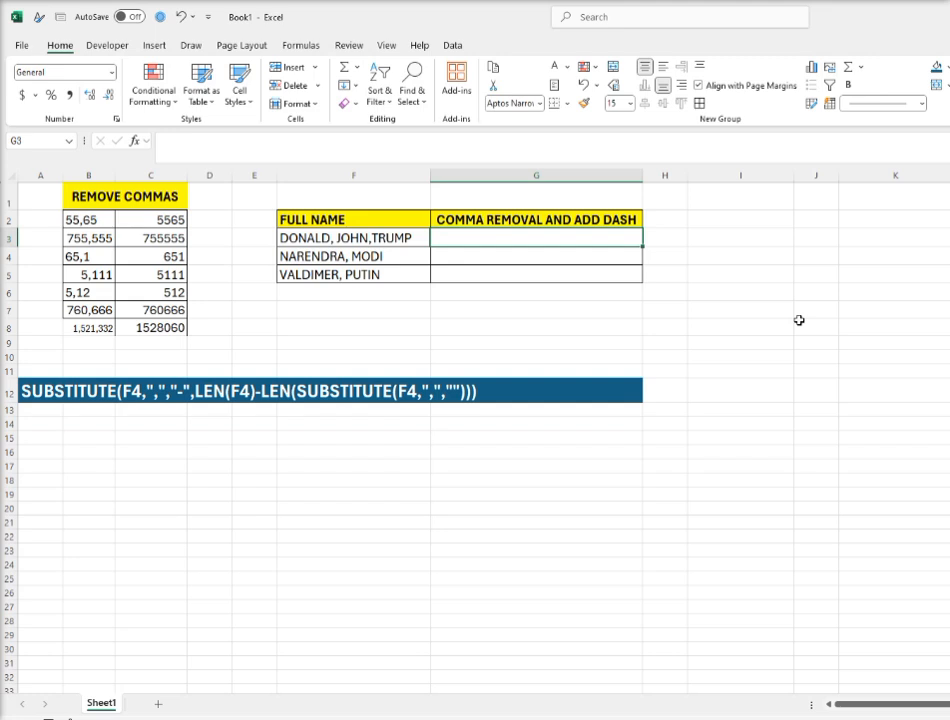
text(=)
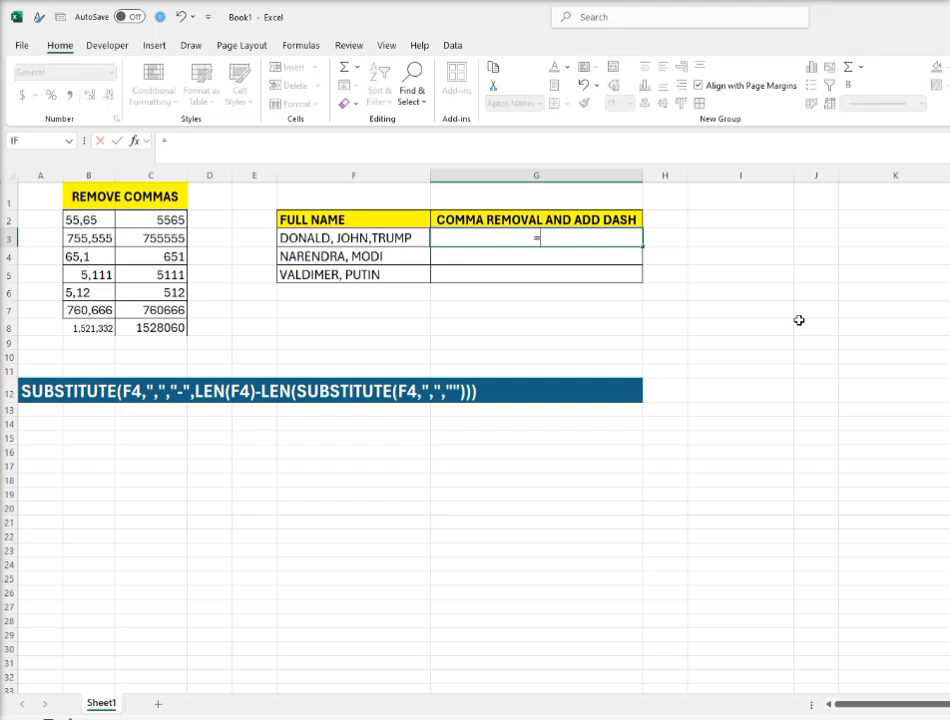
text(SUBSTITUE)
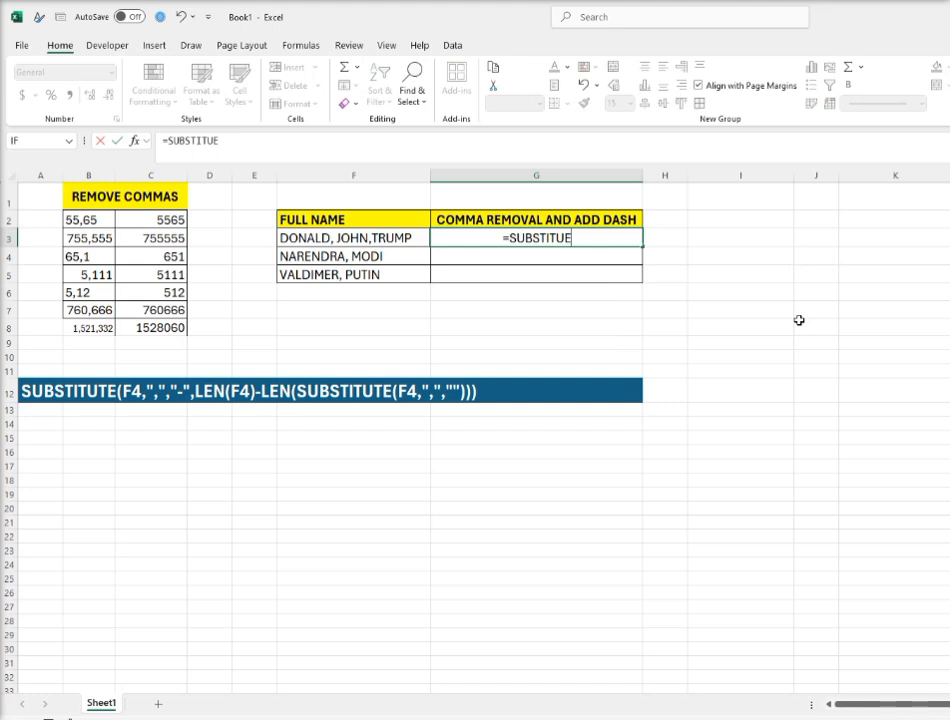
key(BackSpace)
text(TE)
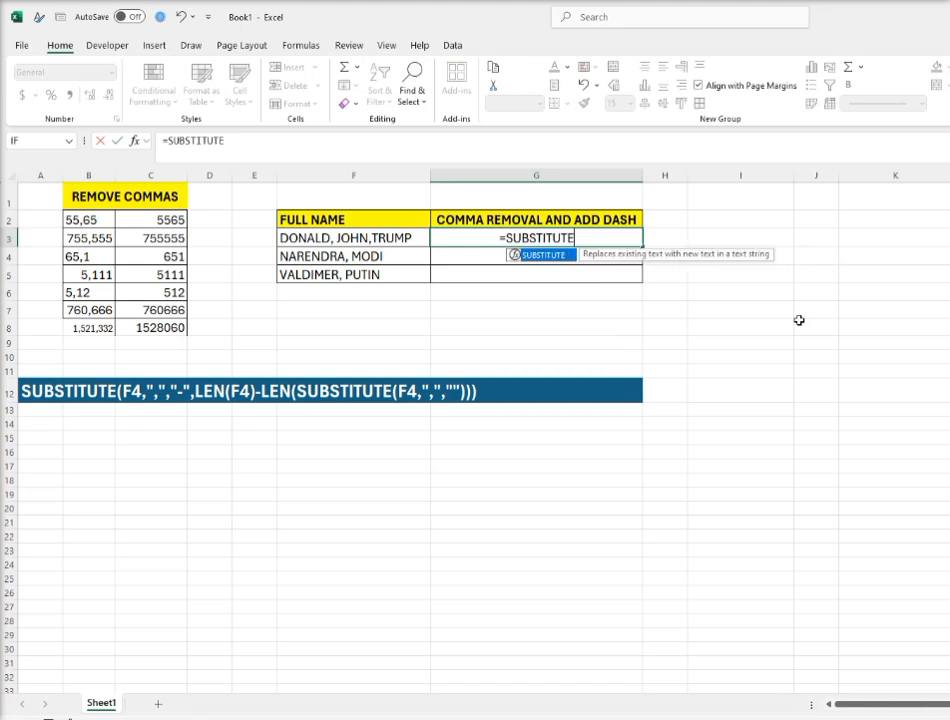
text(()
click(400, 238)
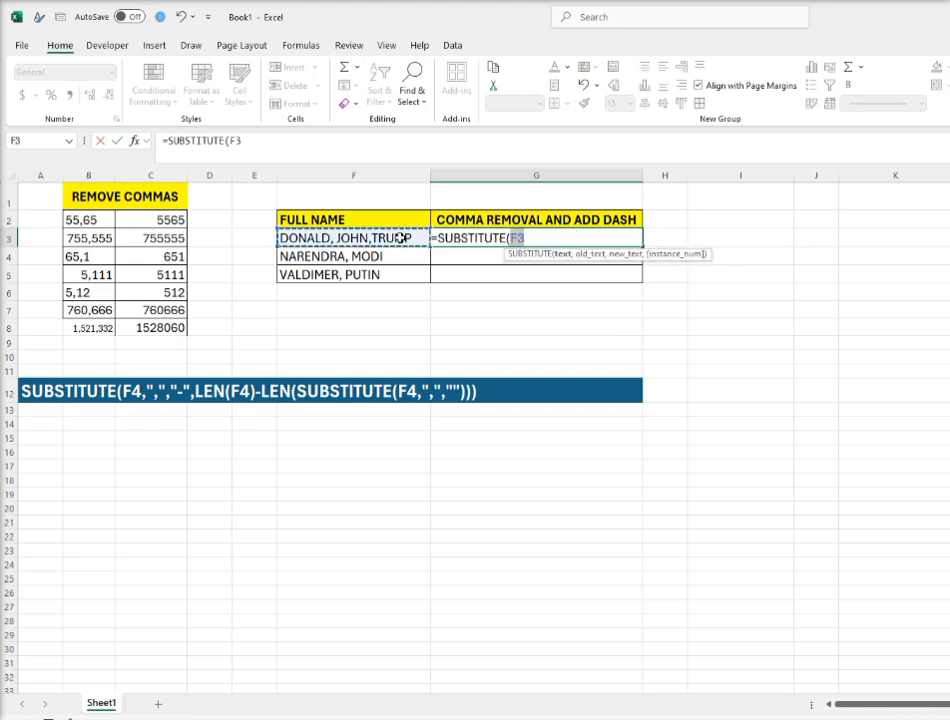
text(,)
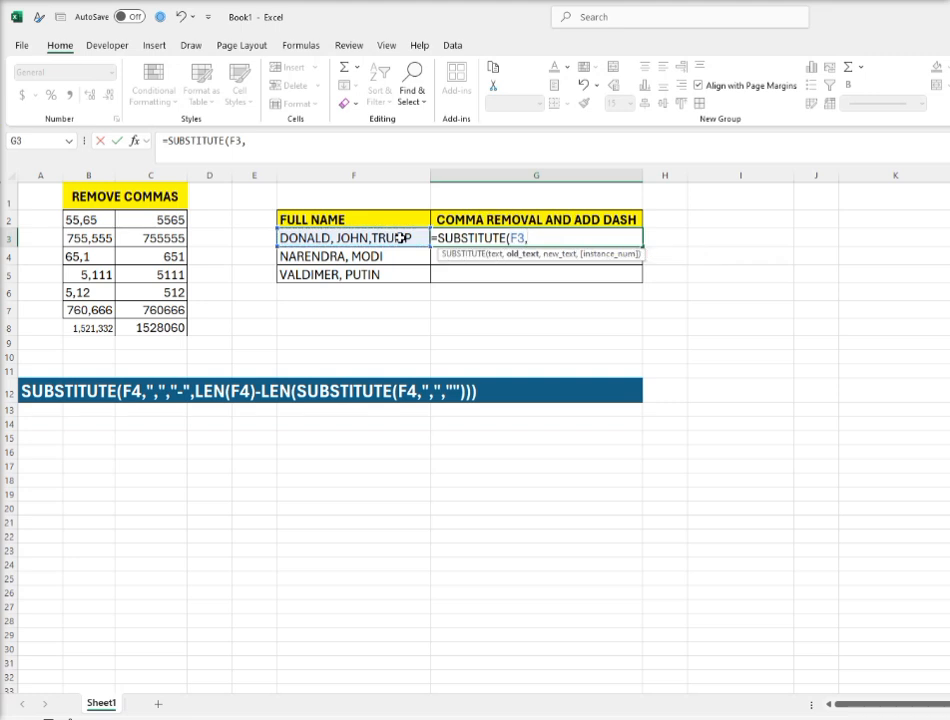
text(",",)
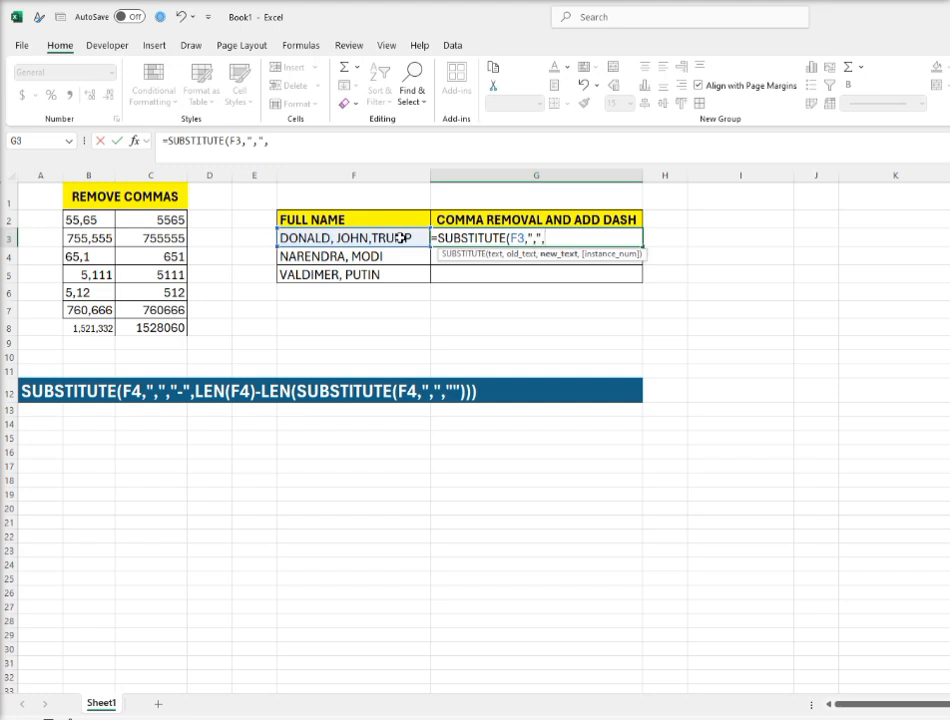
text(")
text(-",LEN(F4)
text())
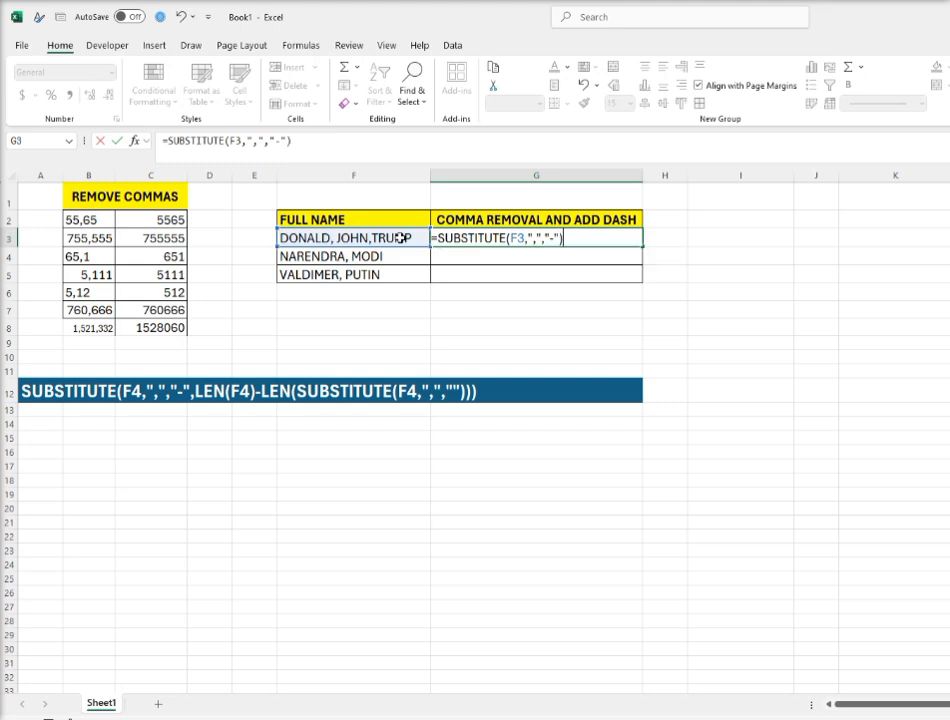
key(Return)
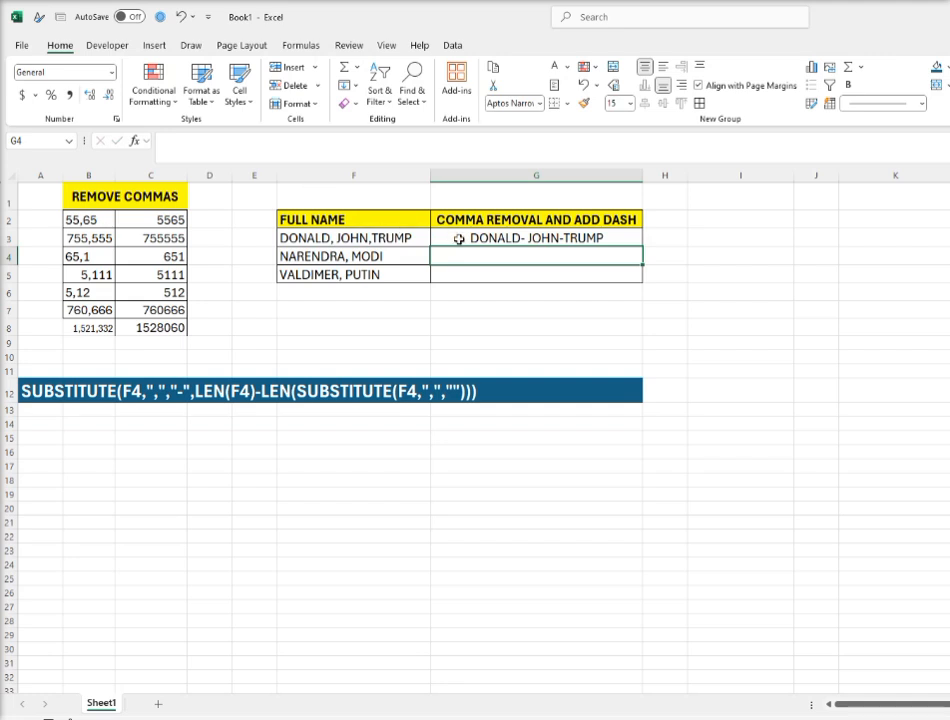
Add instance number 2 to the SUBSTITUTE formula in G3 so only the second comma is replaced.
double_click(535, 237)
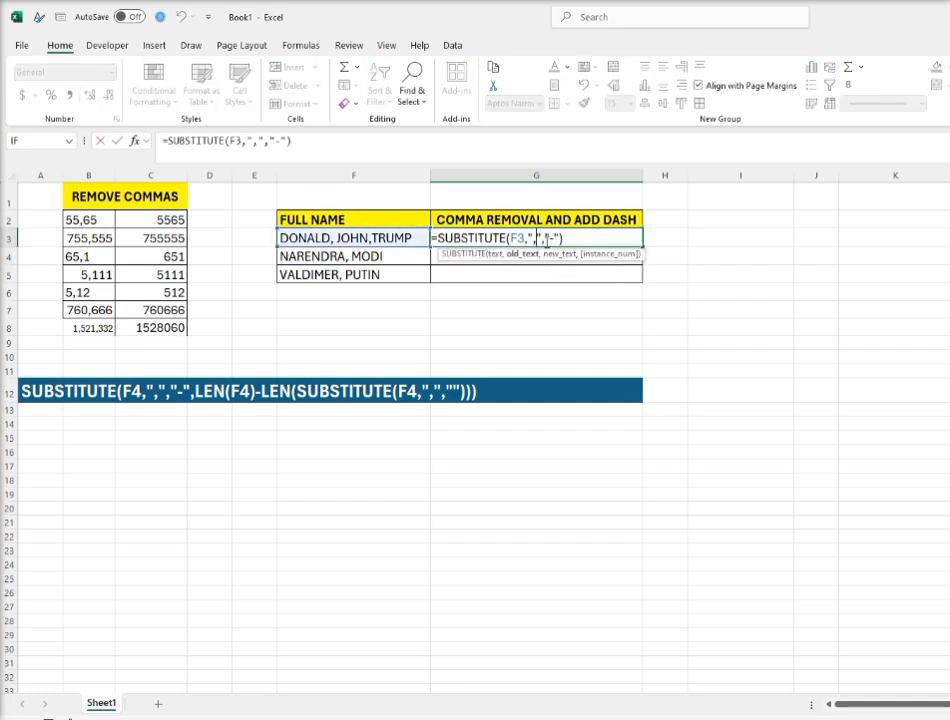
key(Return)
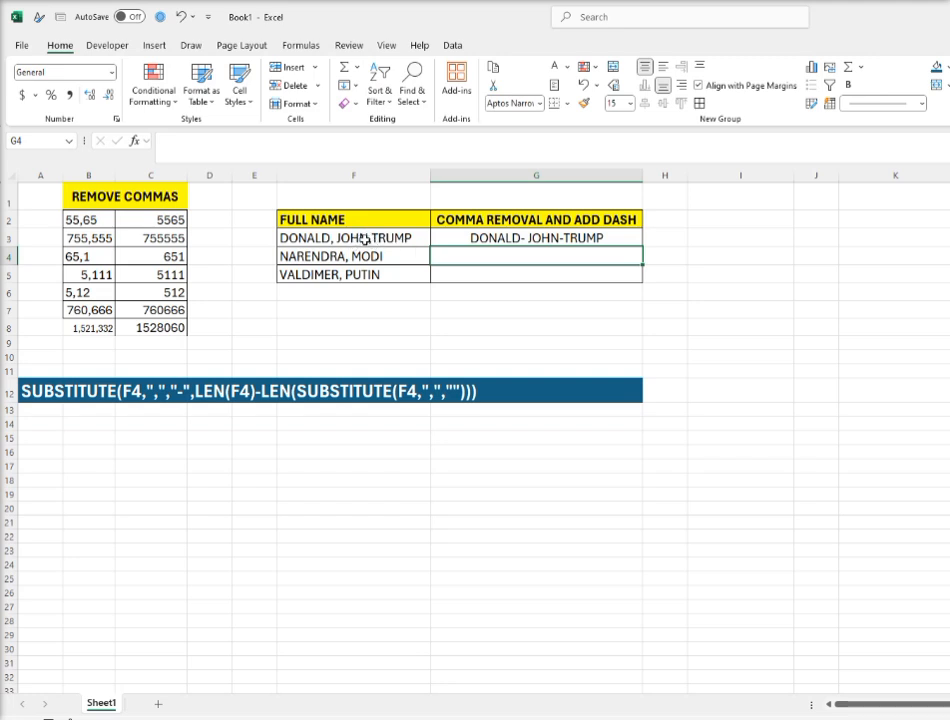
double_click(565, 238)
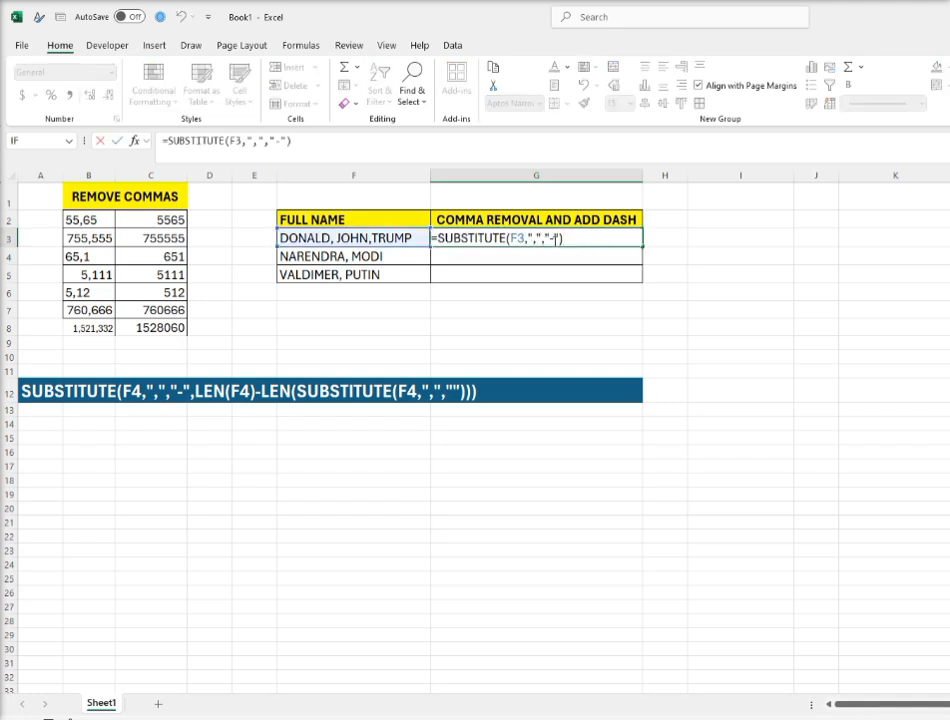
click(559, 239)
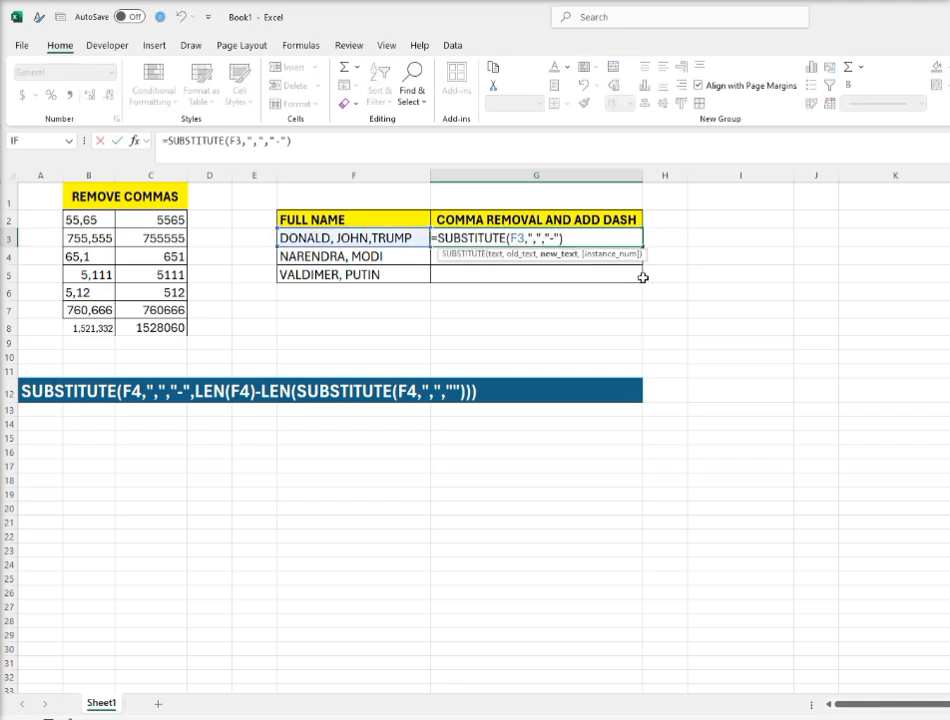
text(,)
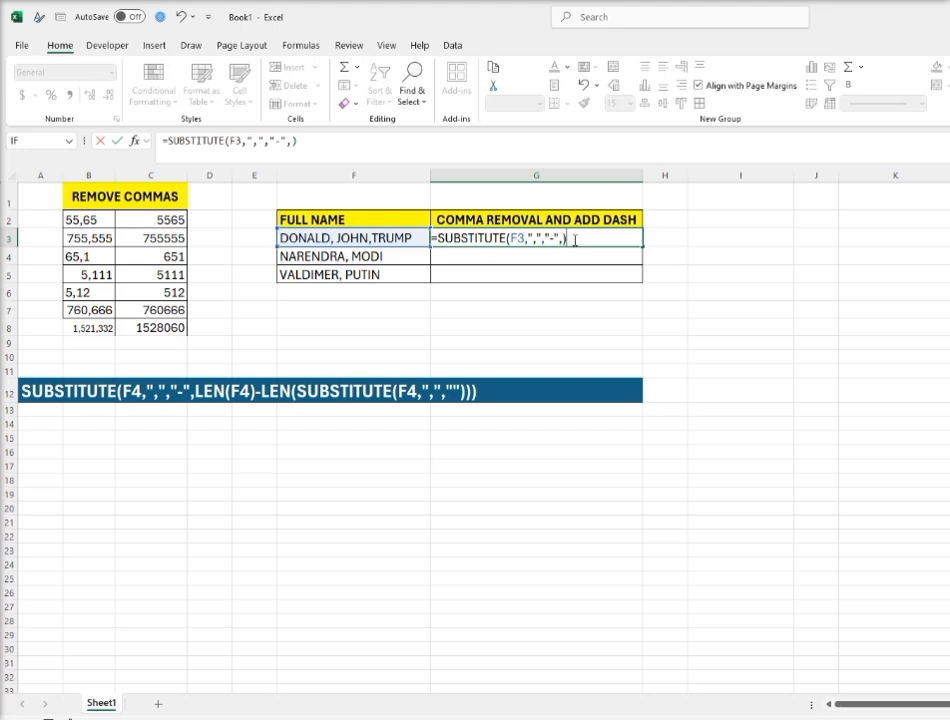
key(Left)
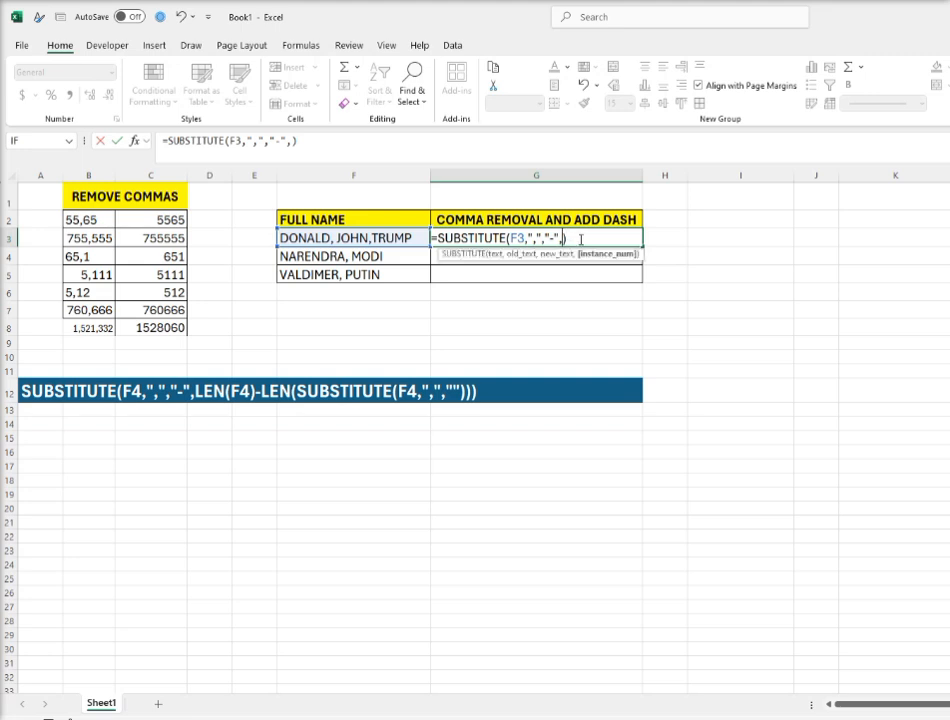
text(2)
key(Return)
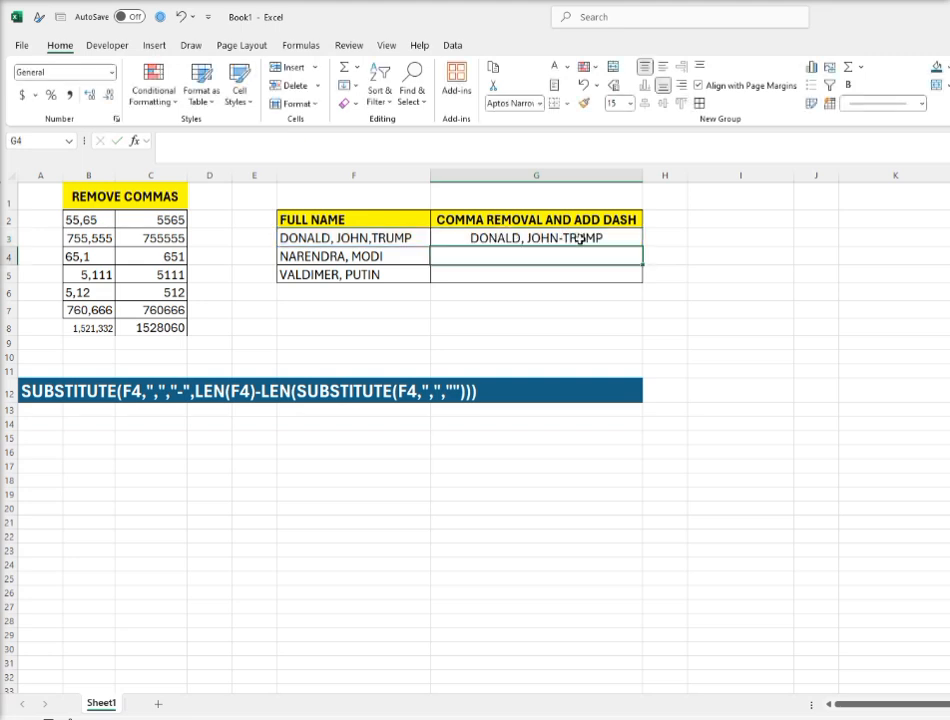
Fill the G3 formula down through G5 and check the copied formula in G4.
click(578, 238)
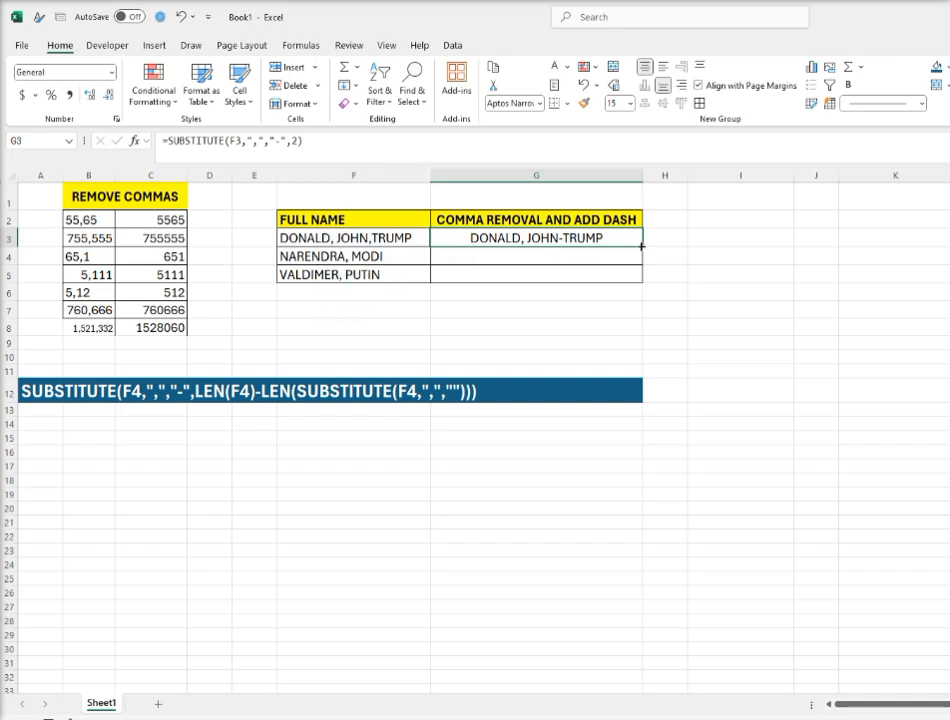
drag(645, 250, 640, 278)
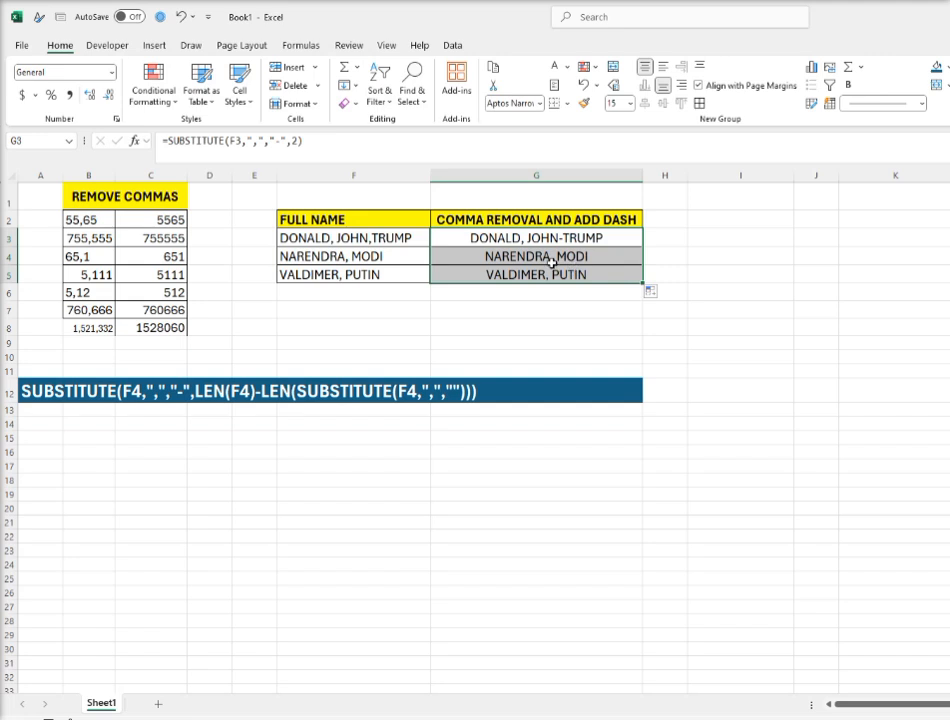
click(550, 258)
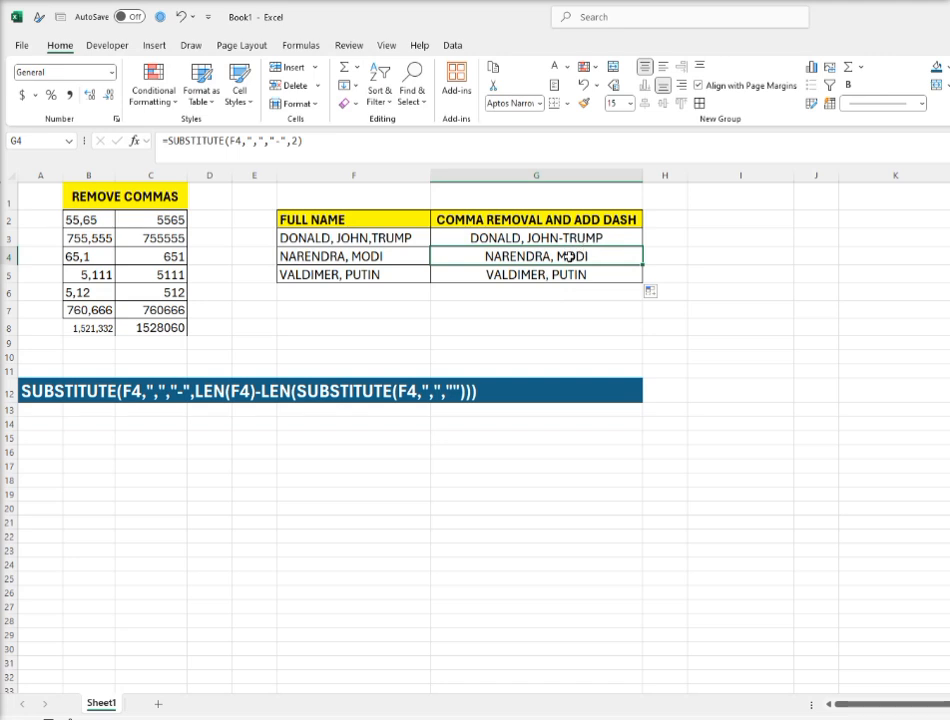
Inspect the copied SUBSTITUTE formulas in G4 and G5.
double_click(555, 257)
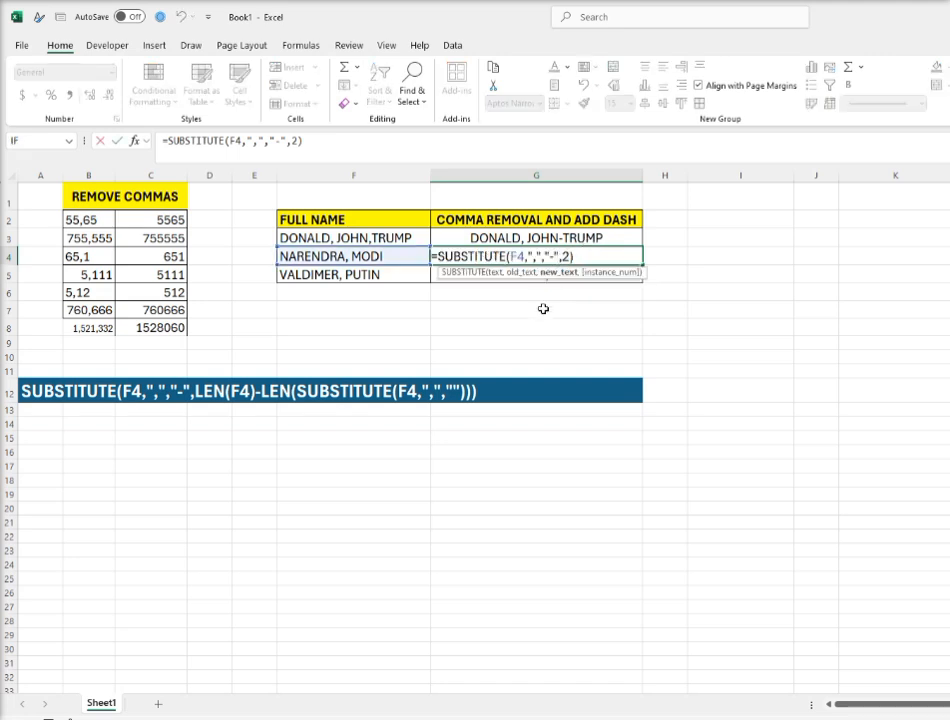
key(Return)
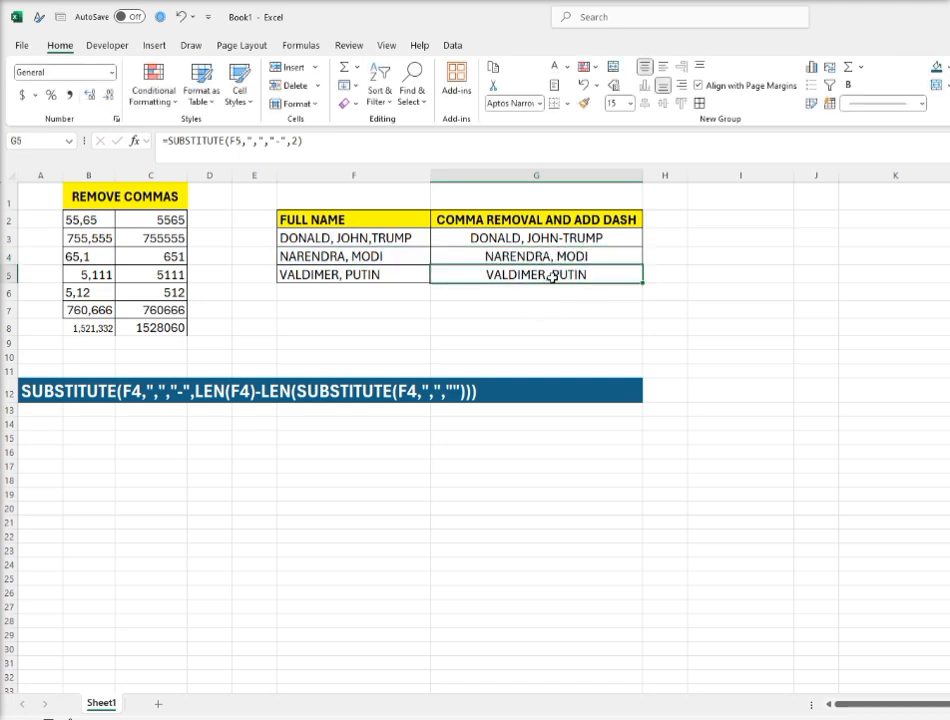
double_click(554, 272)
key(Return)
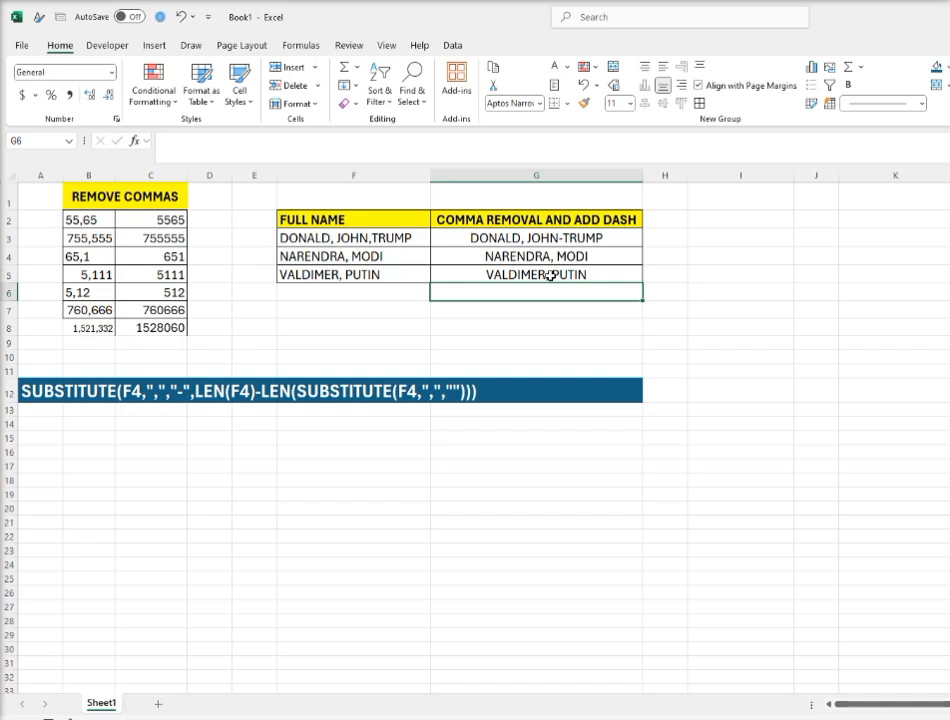
click(551, 276)
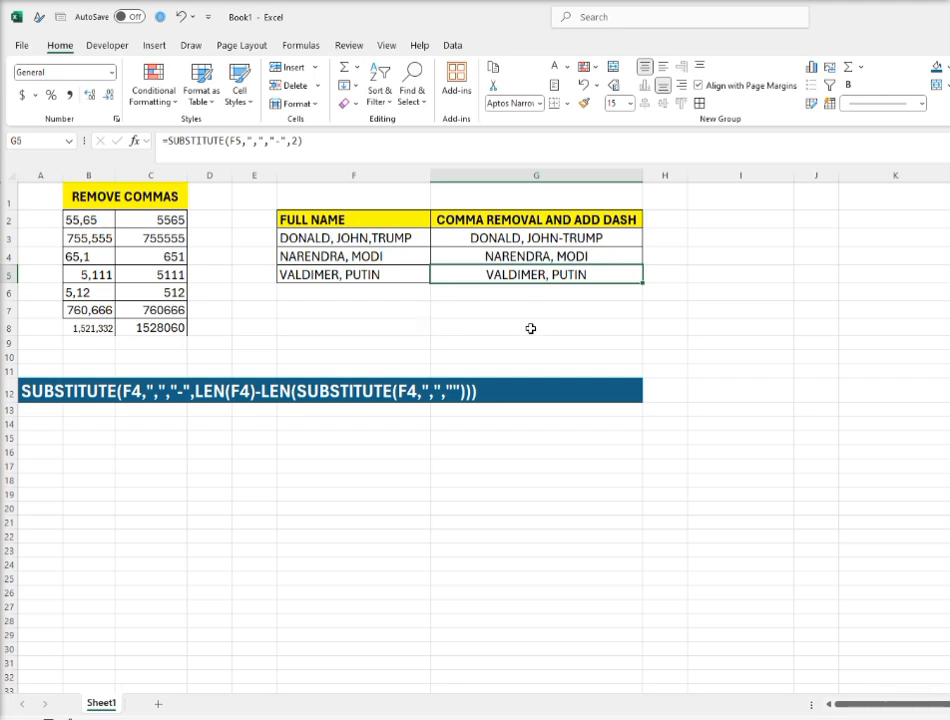
Enter =LEN(F3) in F7 to count the characters of the first full name.
click(371, 306)
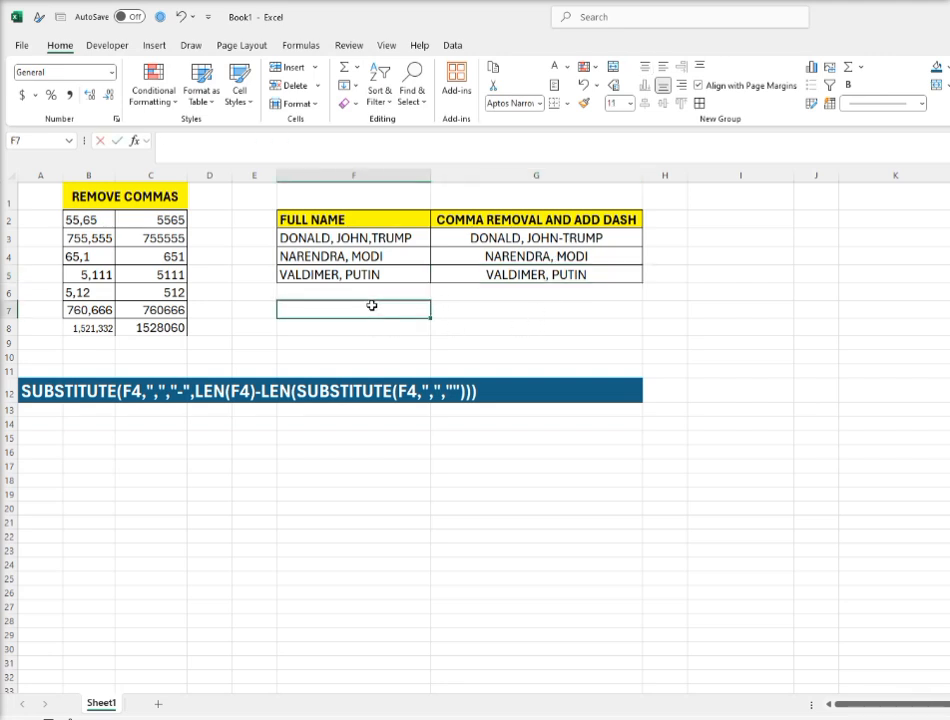
text(=e)
key(BackSpace)
text(L)
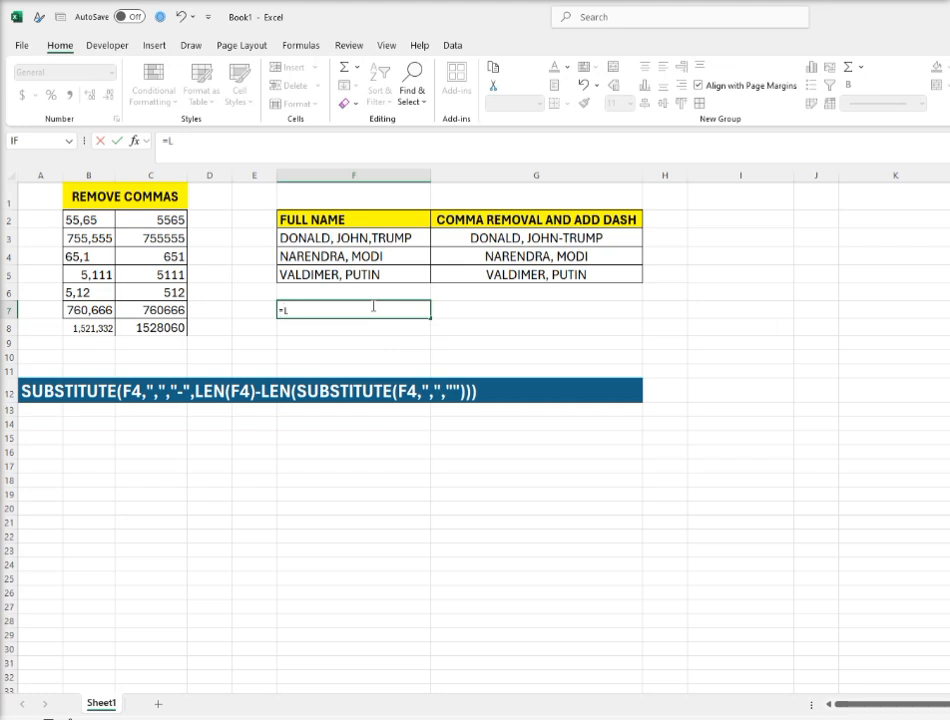
text(EN()
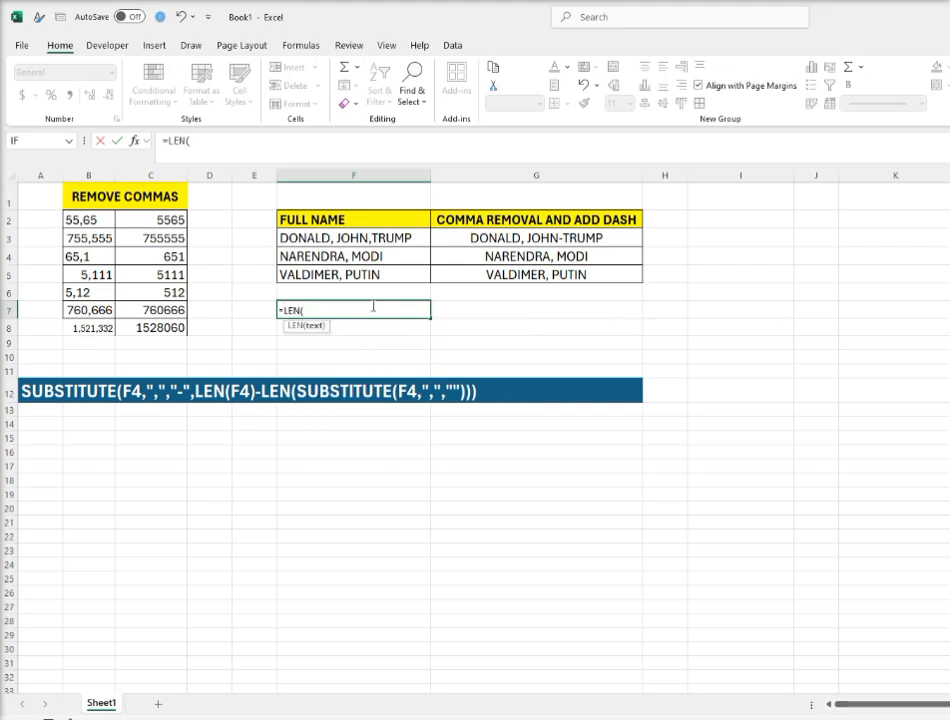
click(360, 236)
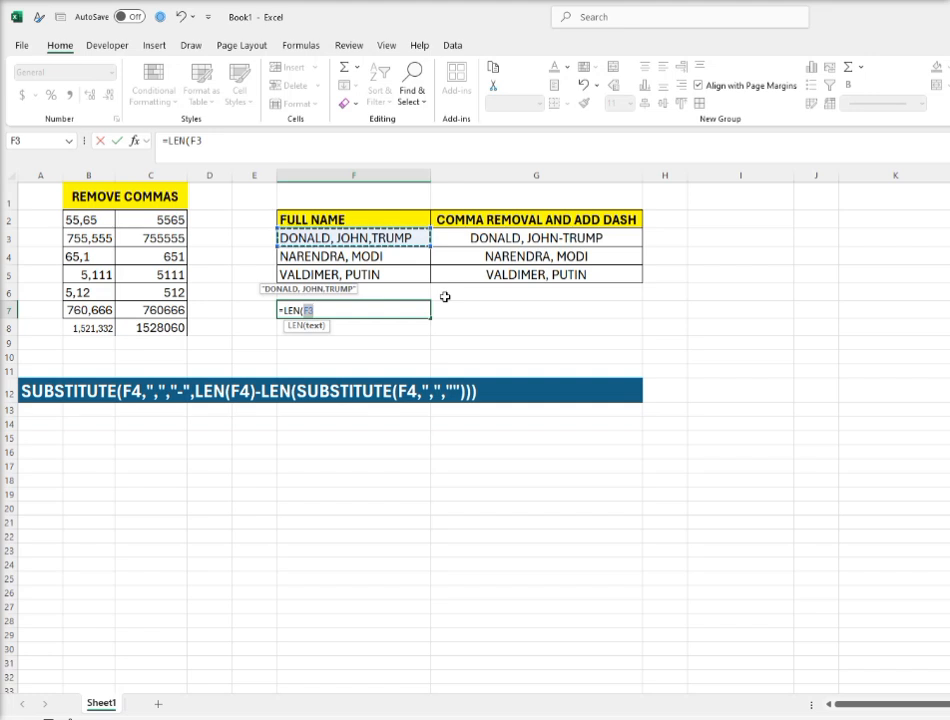
text())
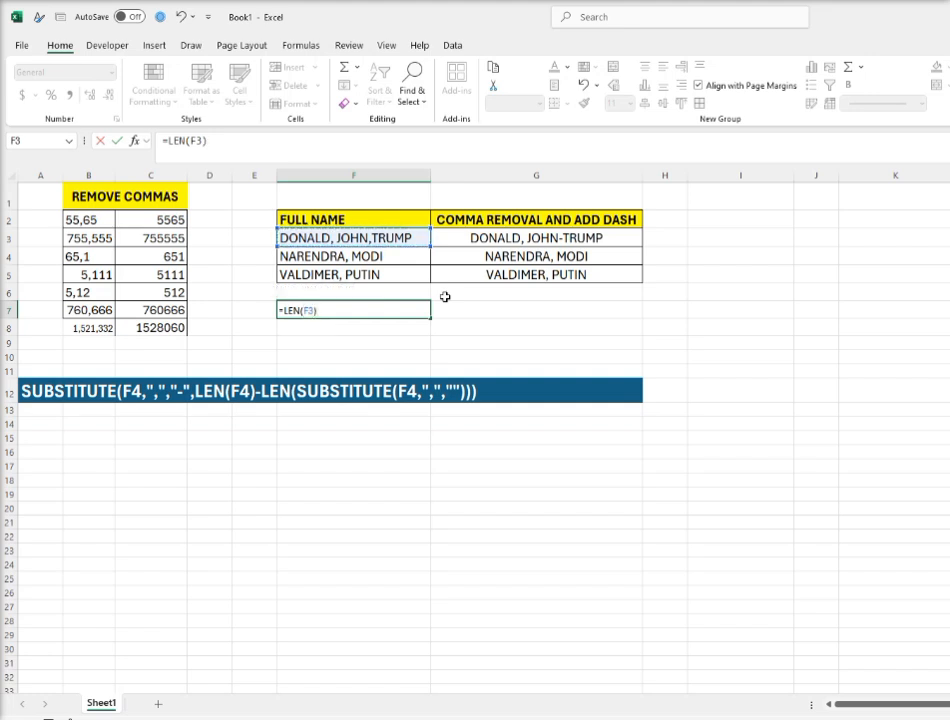
key(Return)
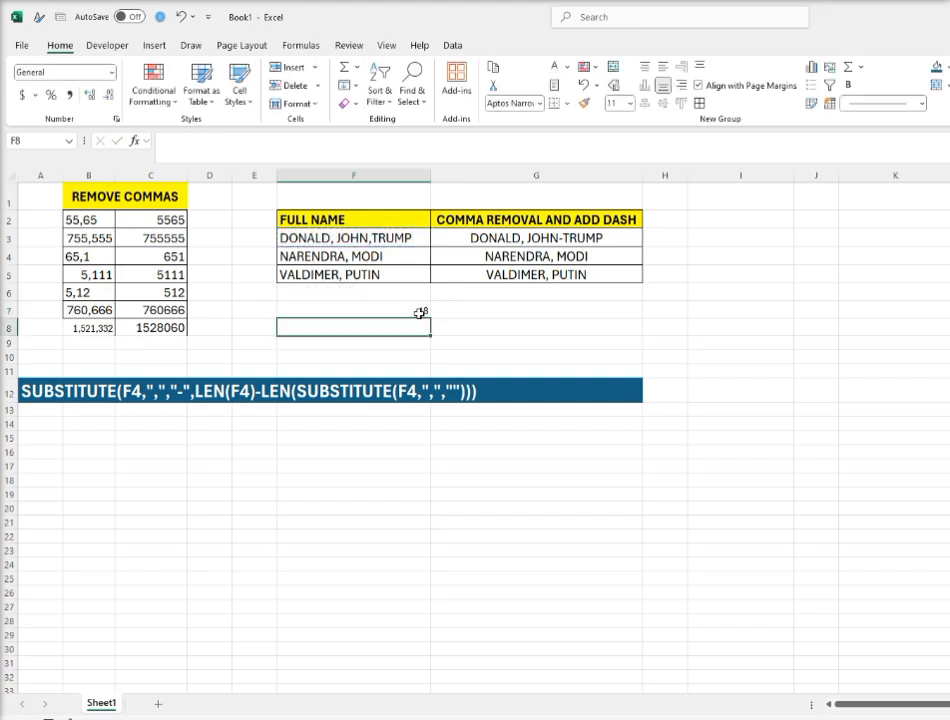
Fill the LEN formula from F7 down through F9, clearing the extra copy in F10.
click(420, 313)
drag(430, 319, 422, 360)
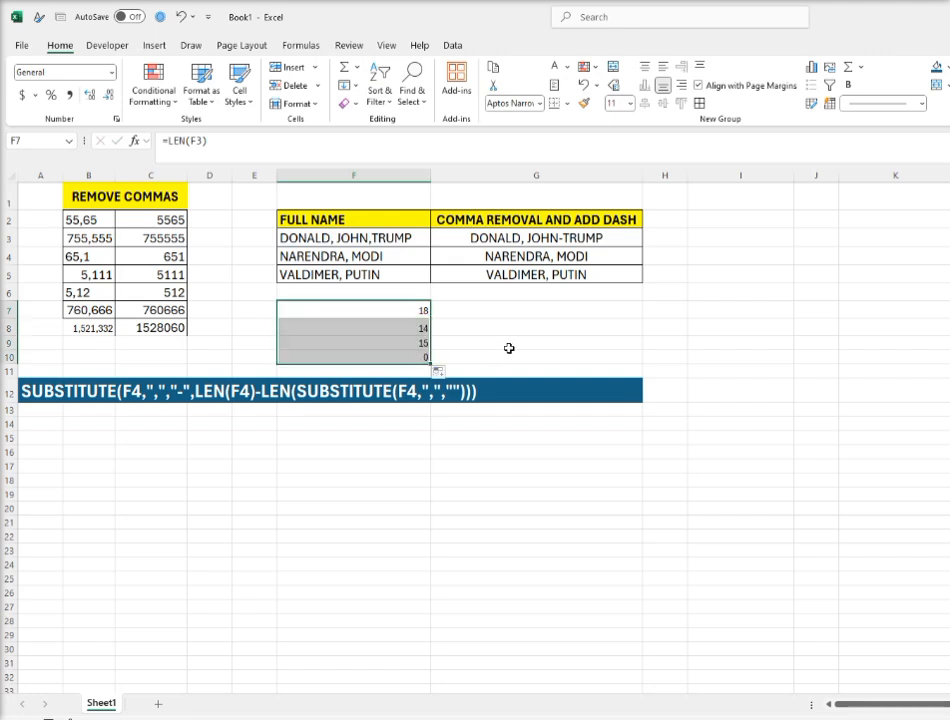
click(415, 356)
key(BackSpace)
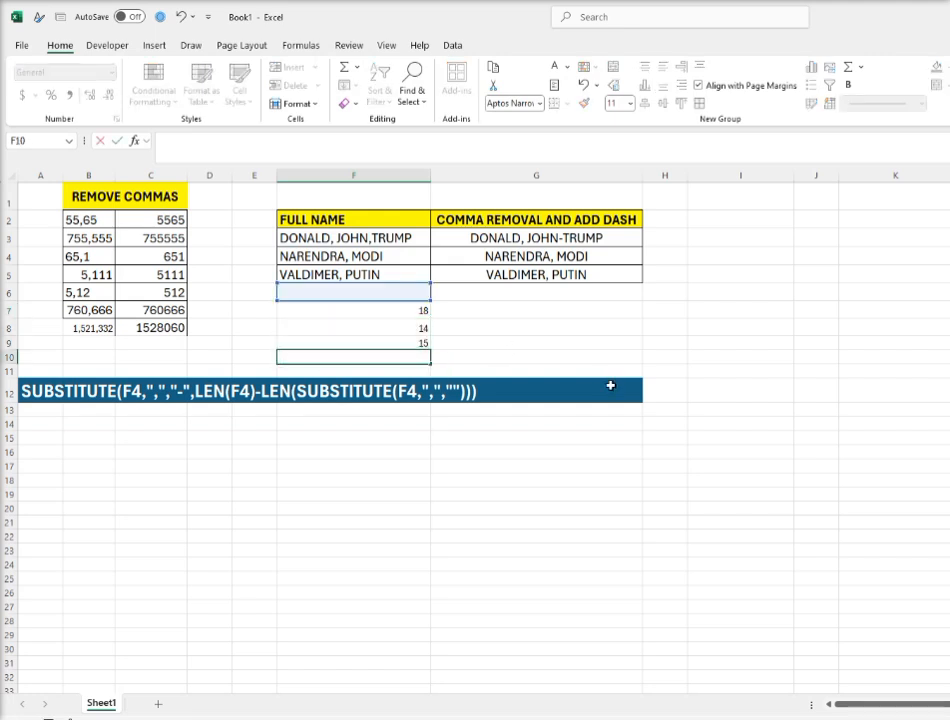
click(545, 324)
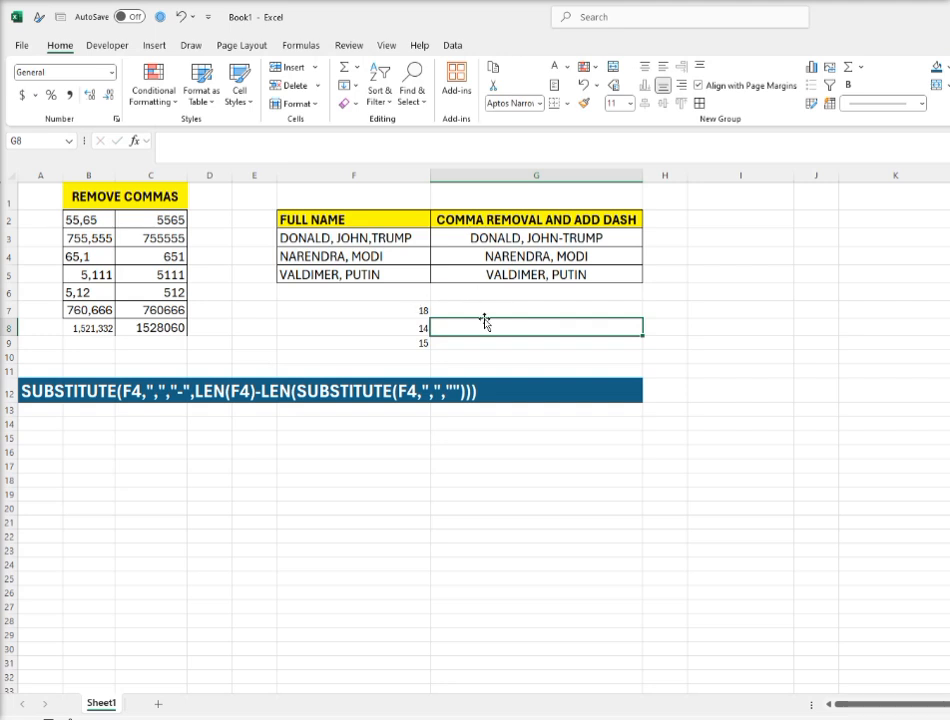
click(518, 308)
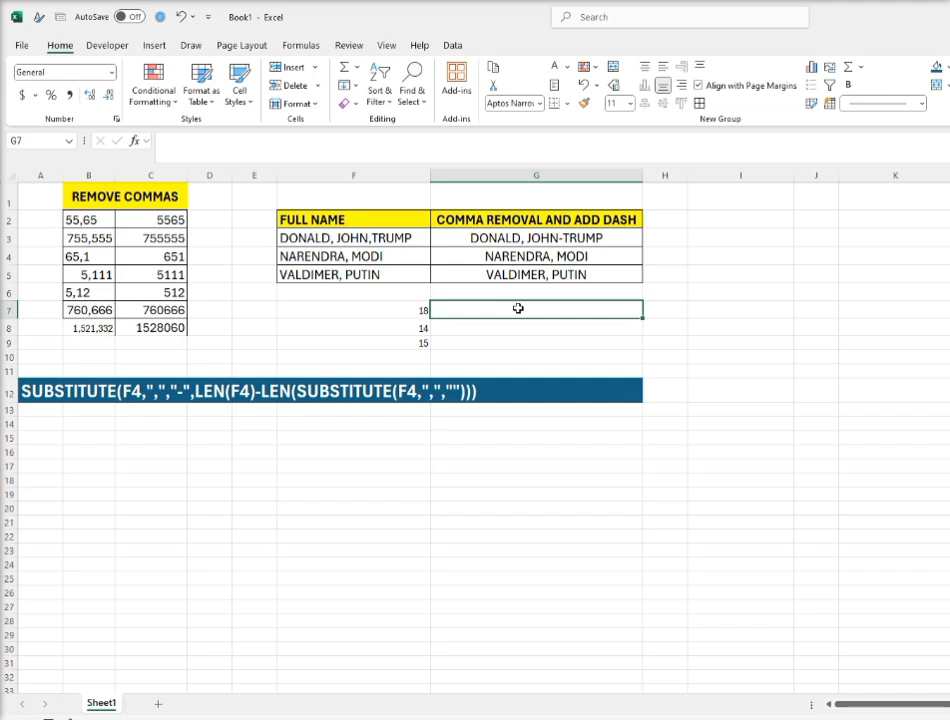
text(=LEN)
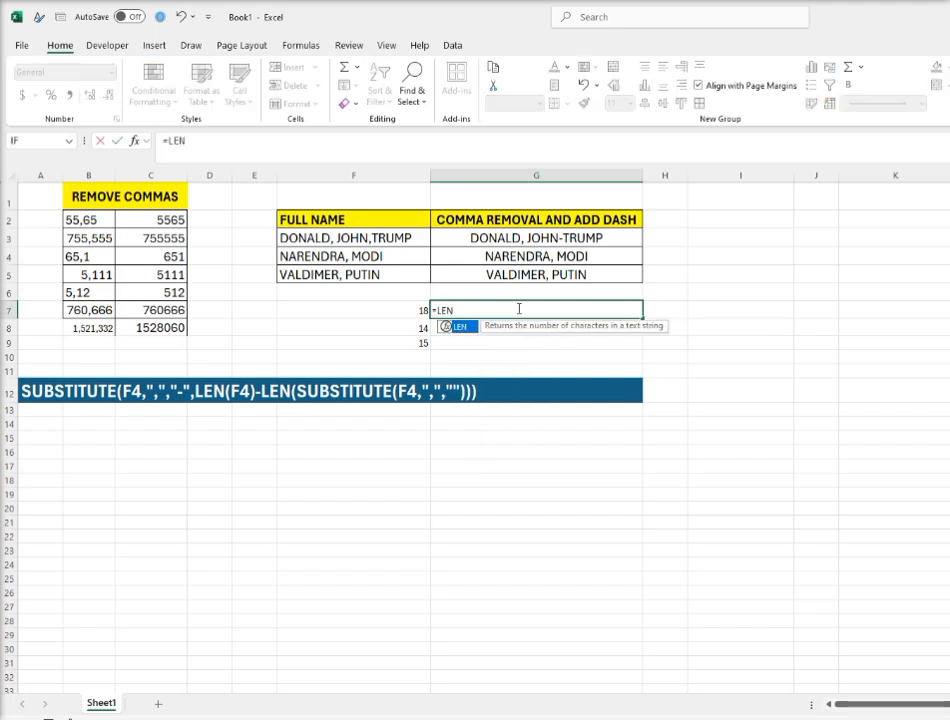
text(()
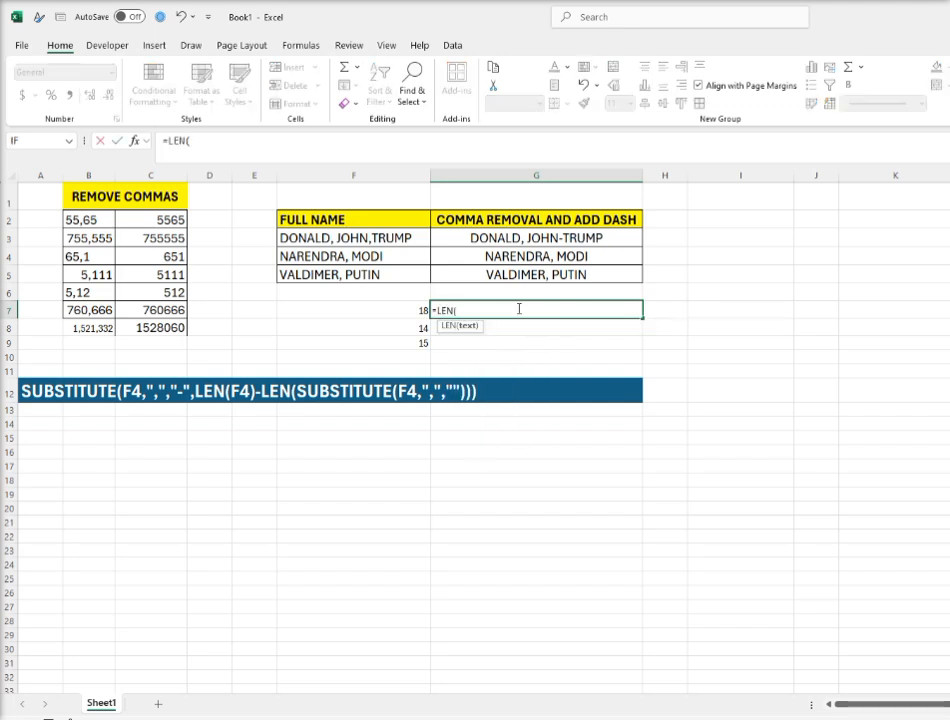
click(396, 240)
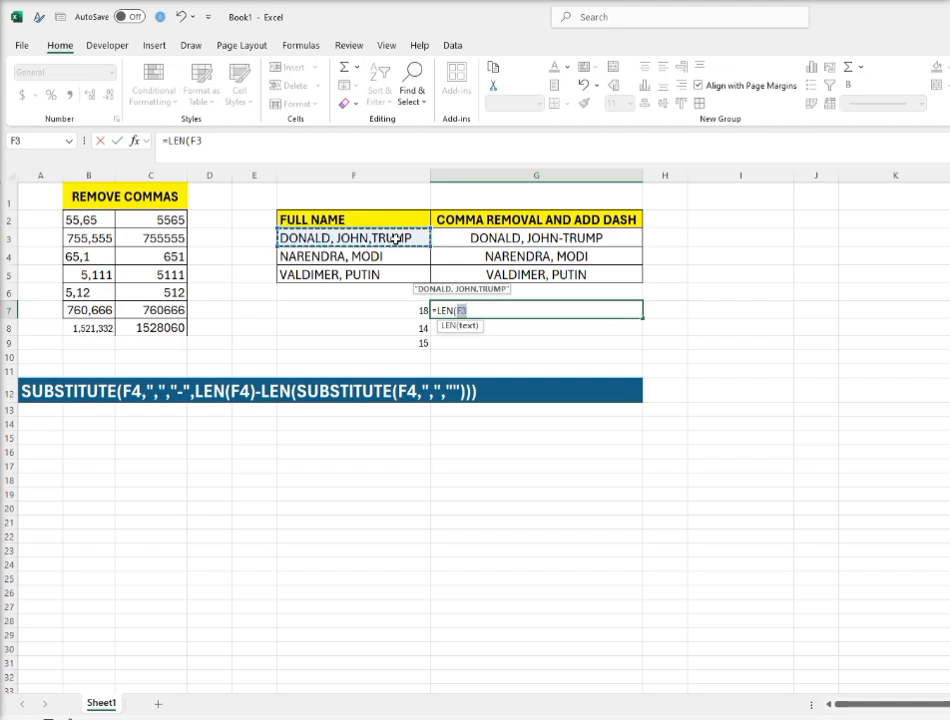
key(BackSpace)
key(BackSpace)
text(SU)
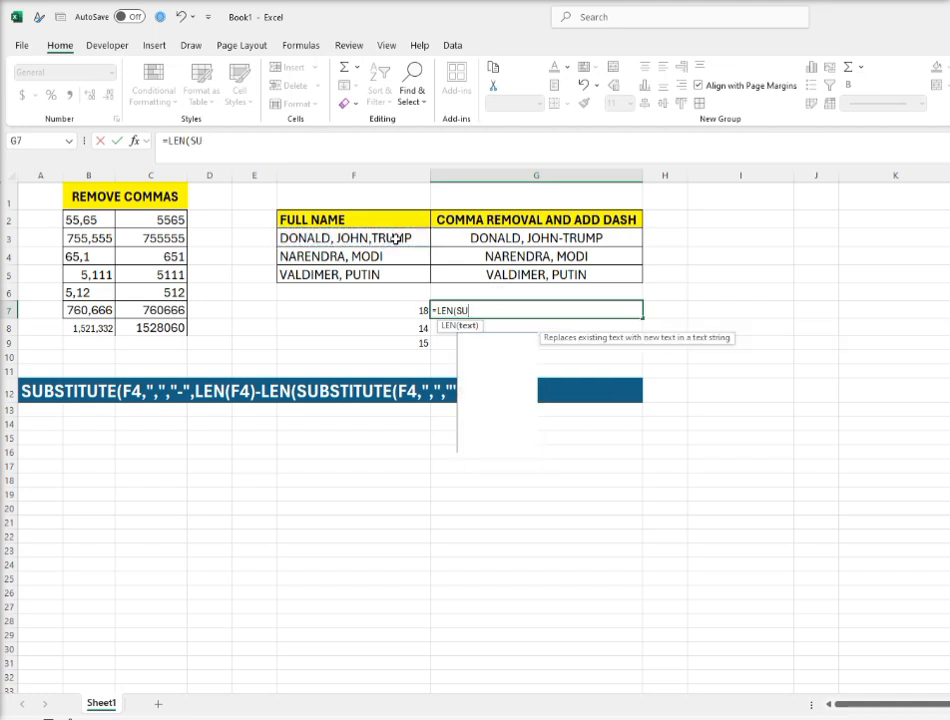
text(BSTITUE)
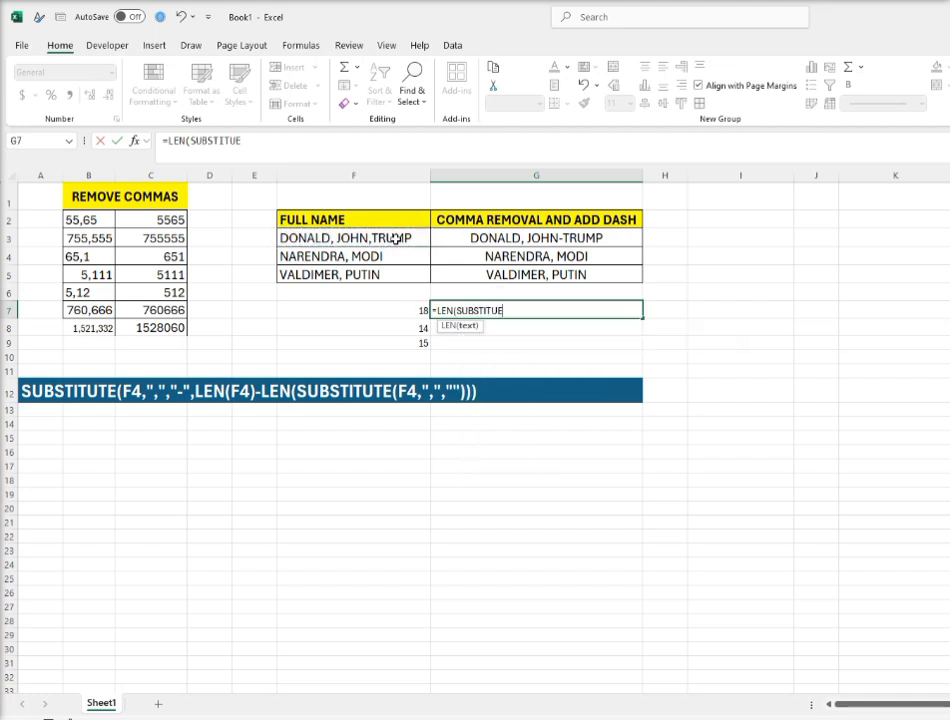
key(BackSpace)
text(TE)
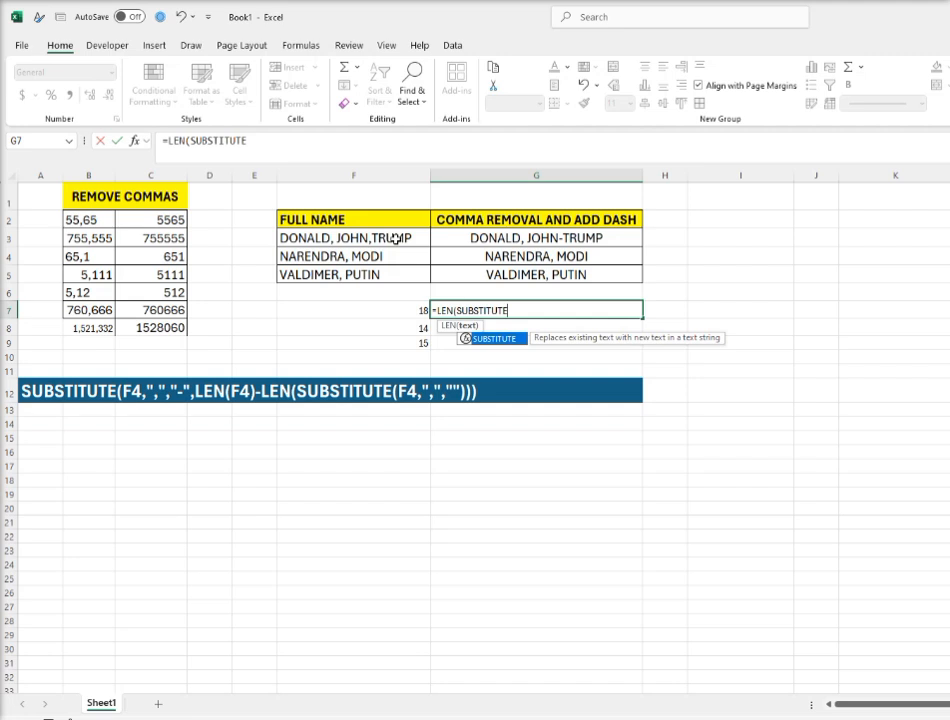
key(Up)
text(()
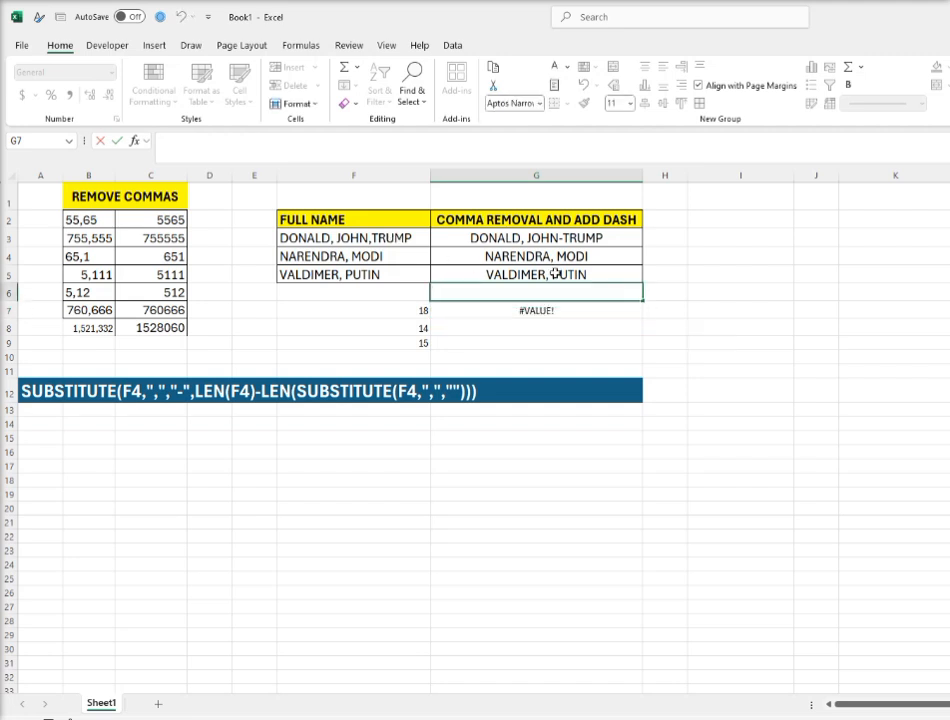
key(Escape)
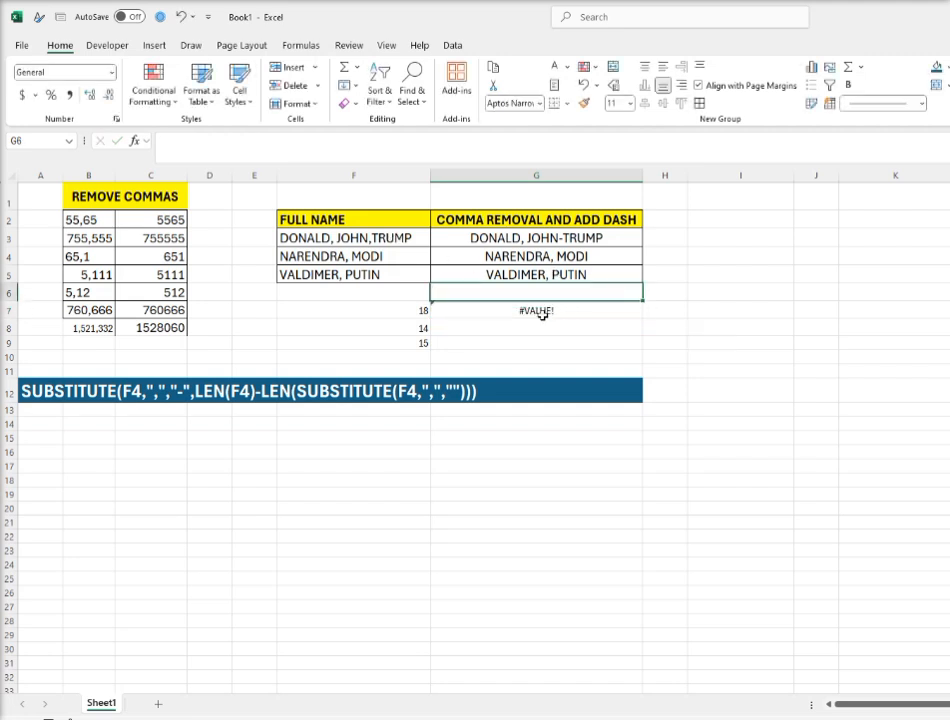
click(540, 312)
key(Delete)
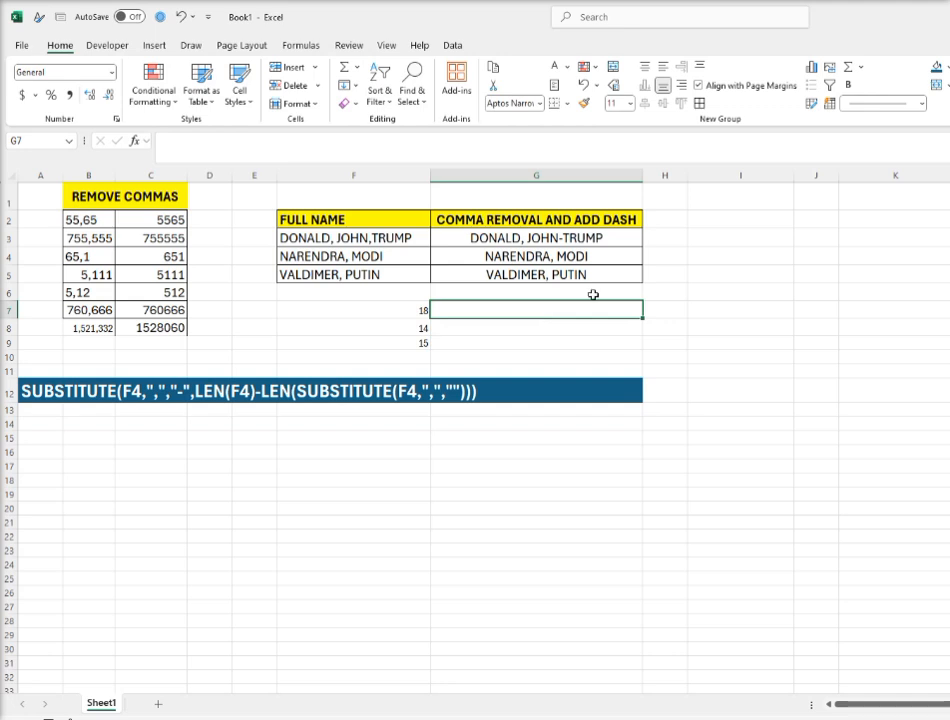
Enter =LEN(SUBSTITUTE(F3,",","")) in G7 to count the first name's characters without commas.
text(=LEN()
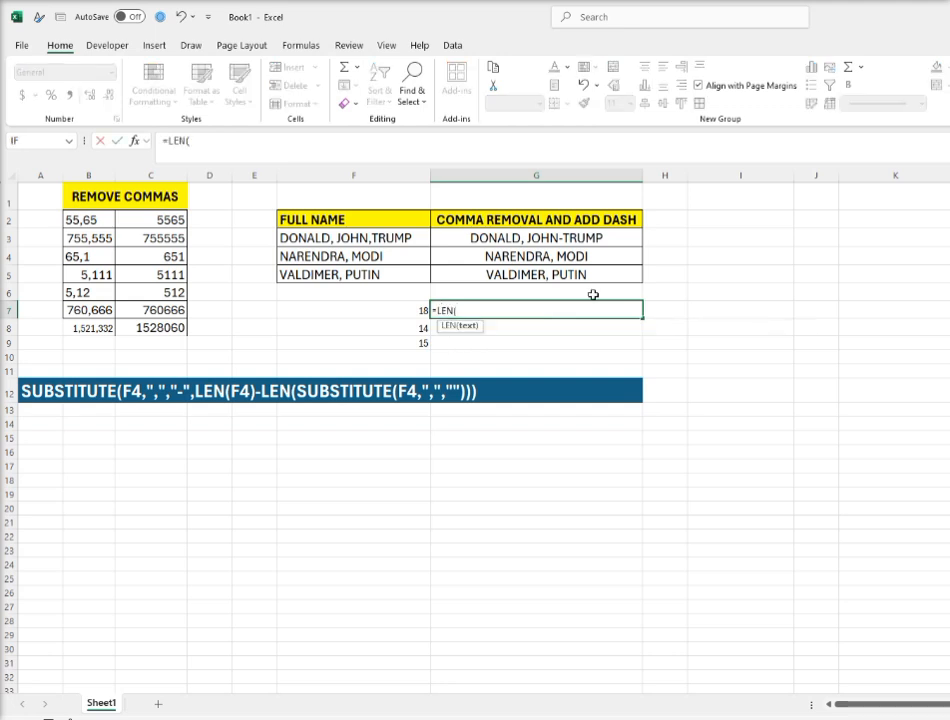
text(SUBST)
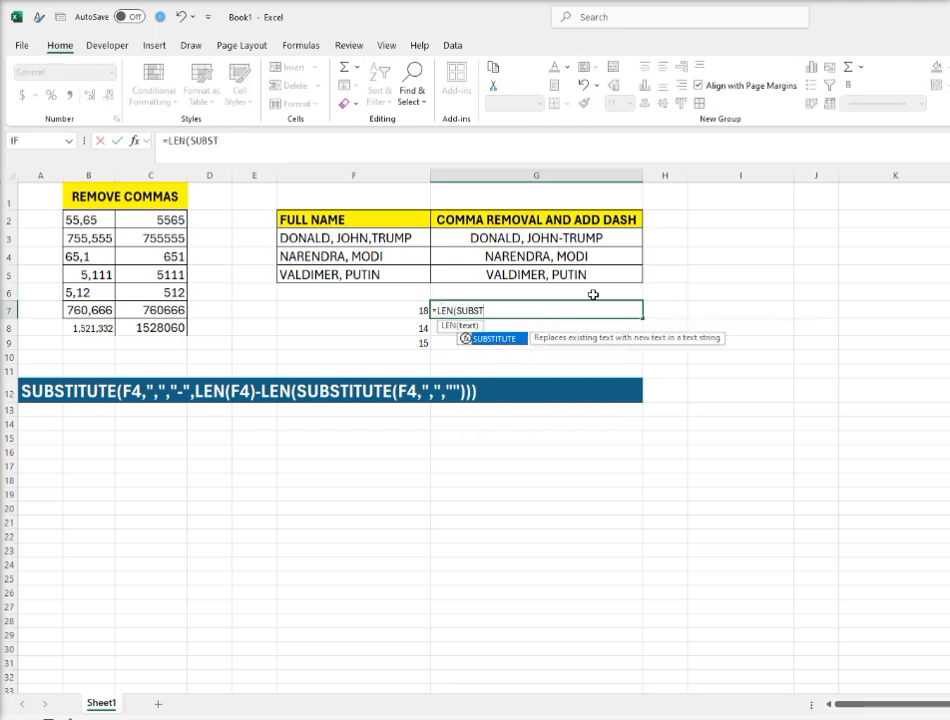
text(ITUTE()
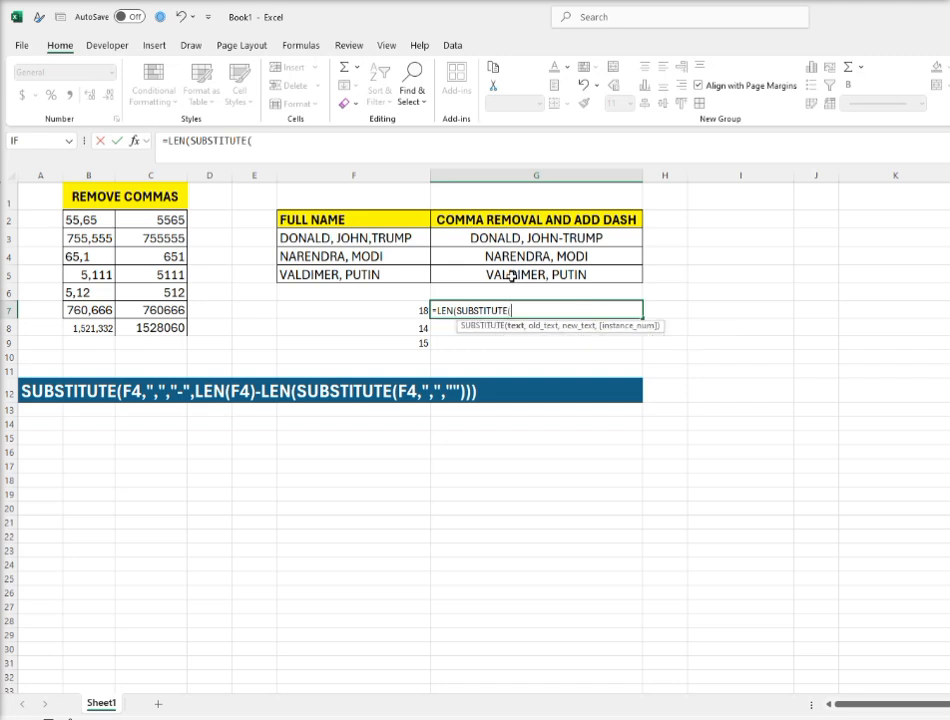
click(418, 238)
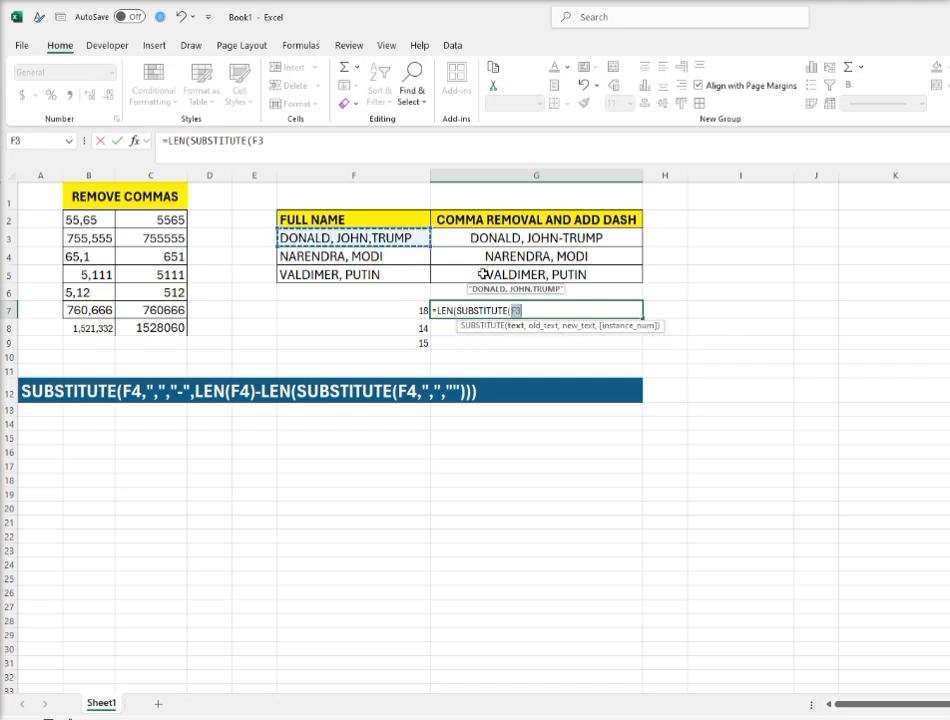
text(,)
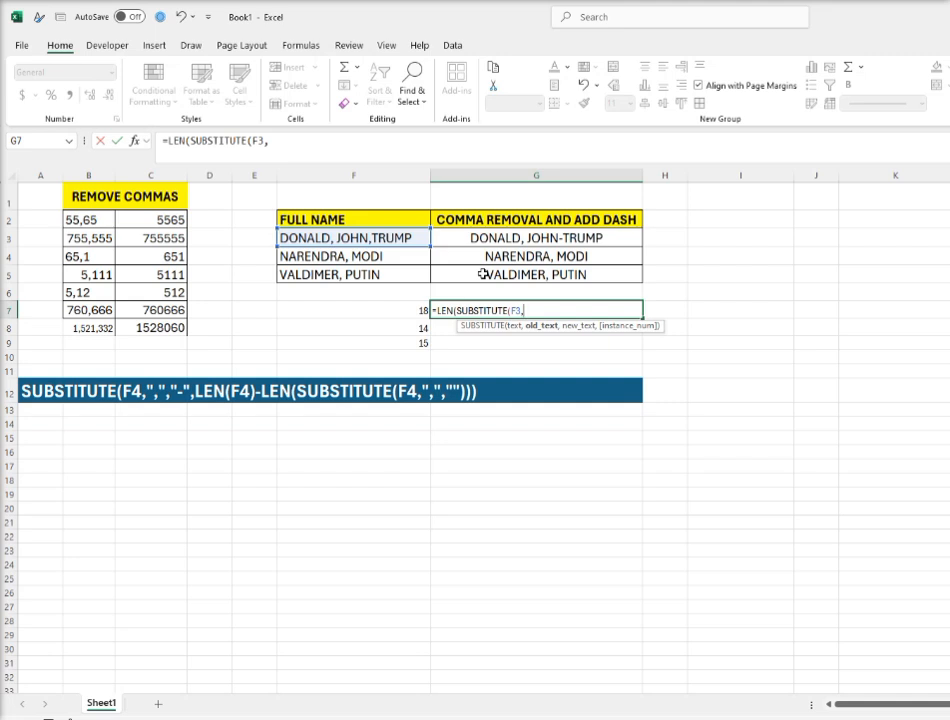
text(",",)
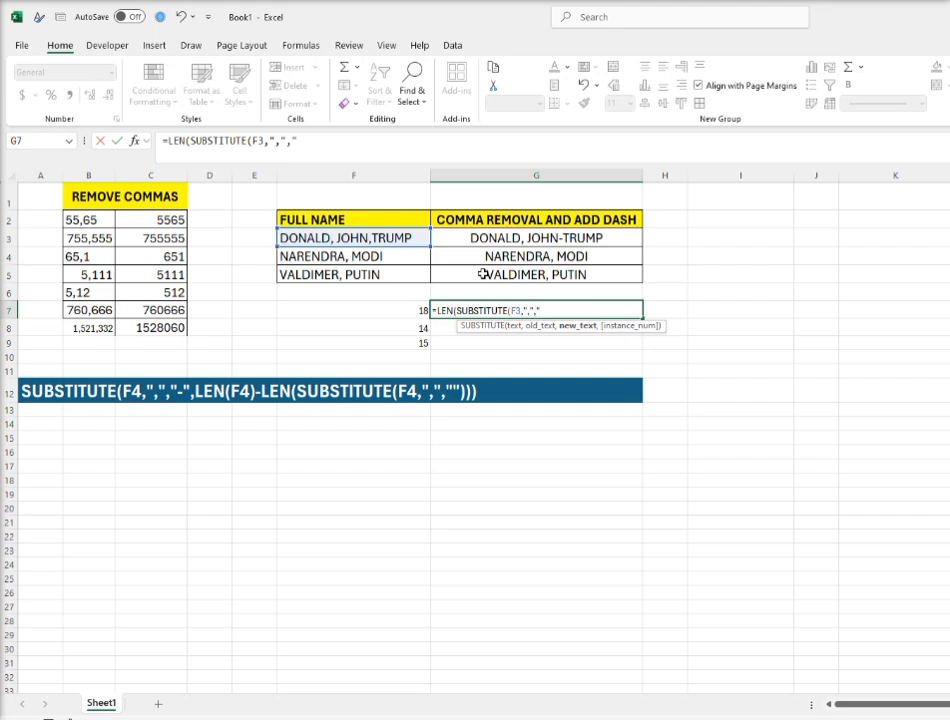
text("-)
text())
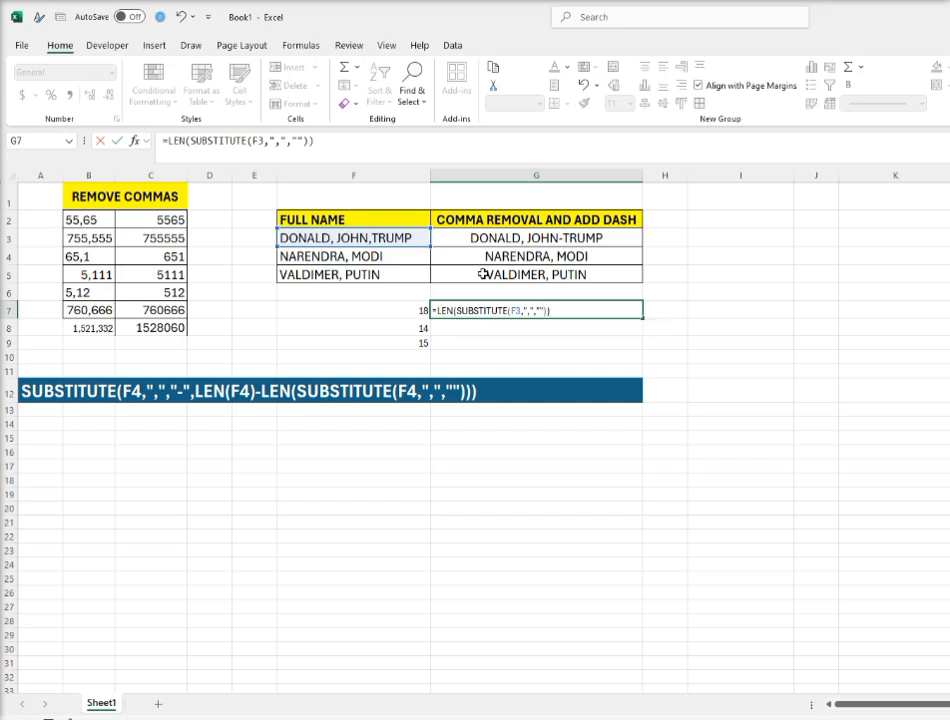
key(Return)
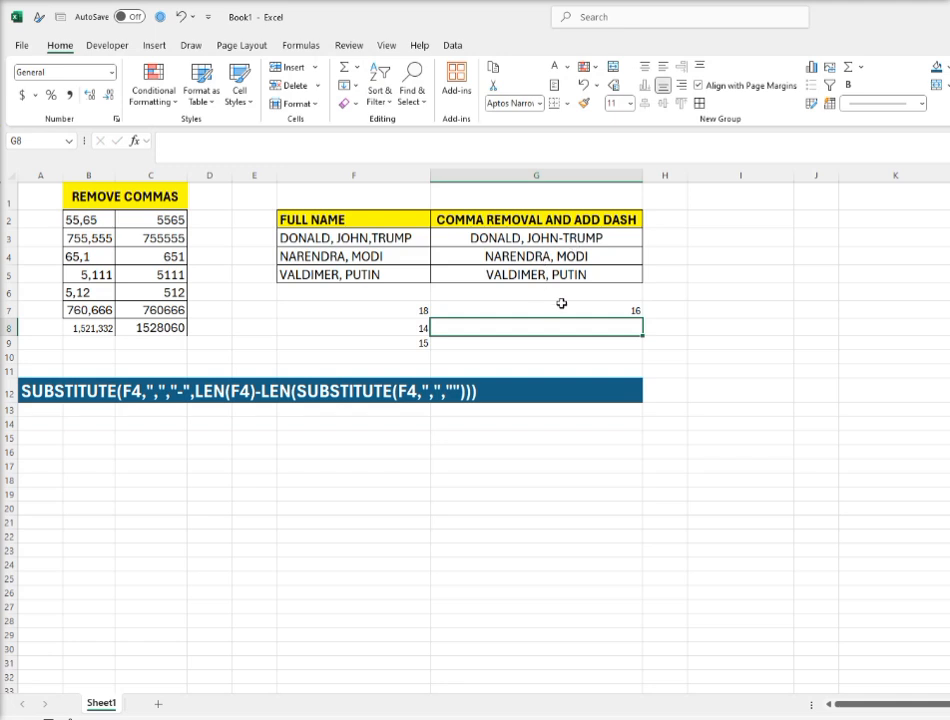
Fill the G7 formula down through G9 and compare the character counts in G7 and F7.
click(602, 310)
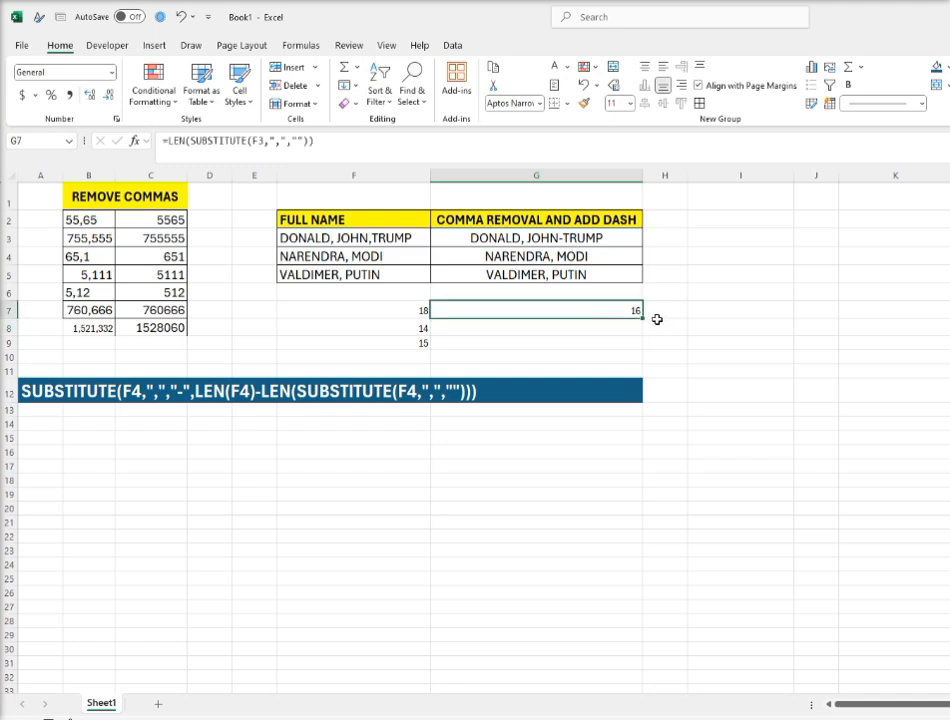
drag(641, 321, 630, 345)
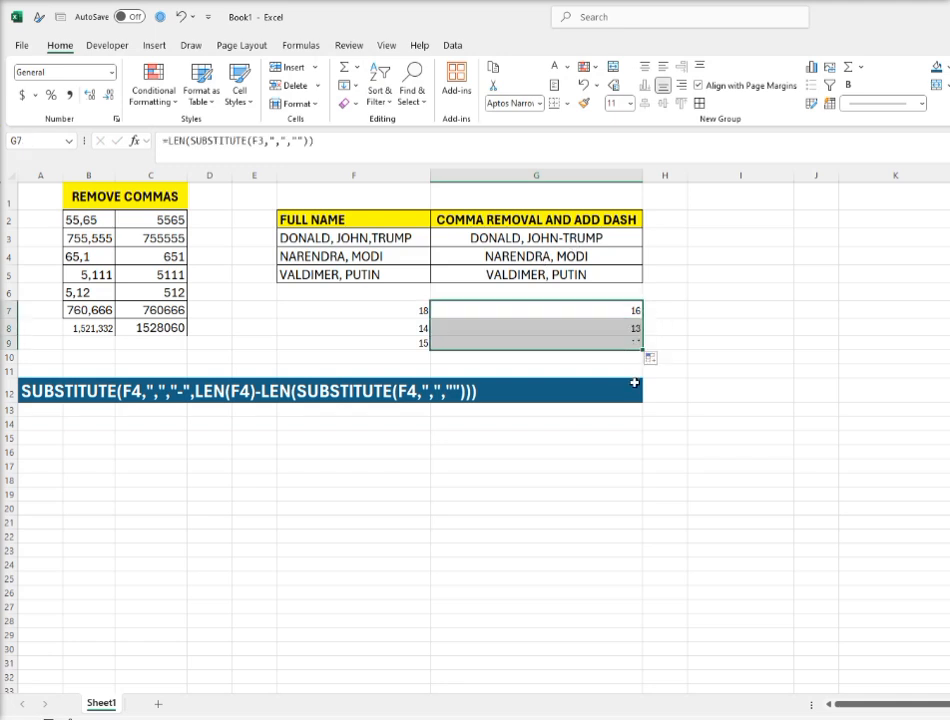
click(600, 310)
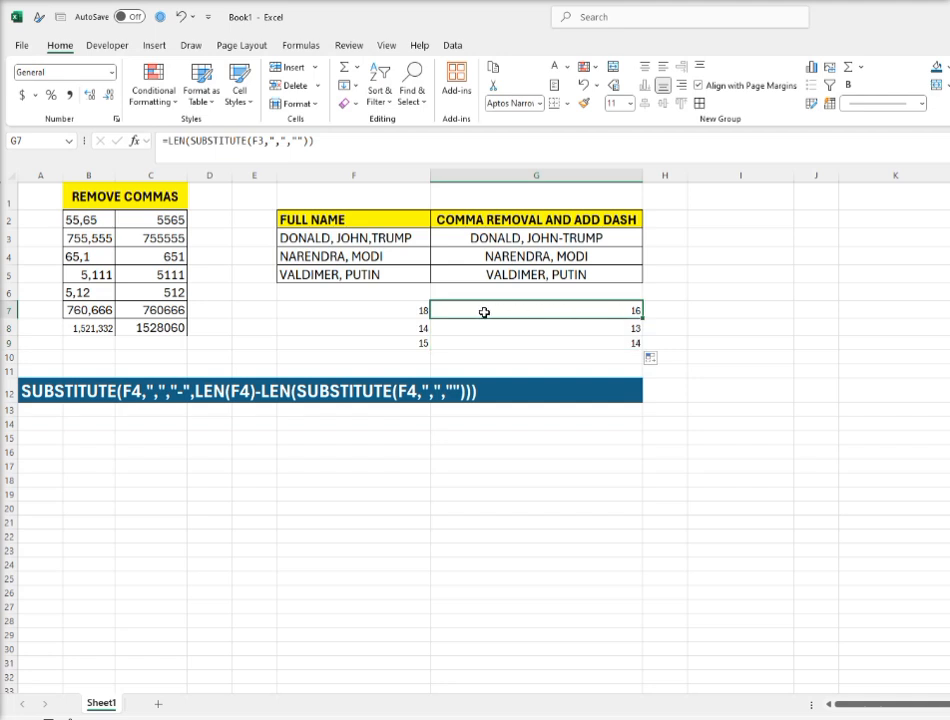
click(414, 312)
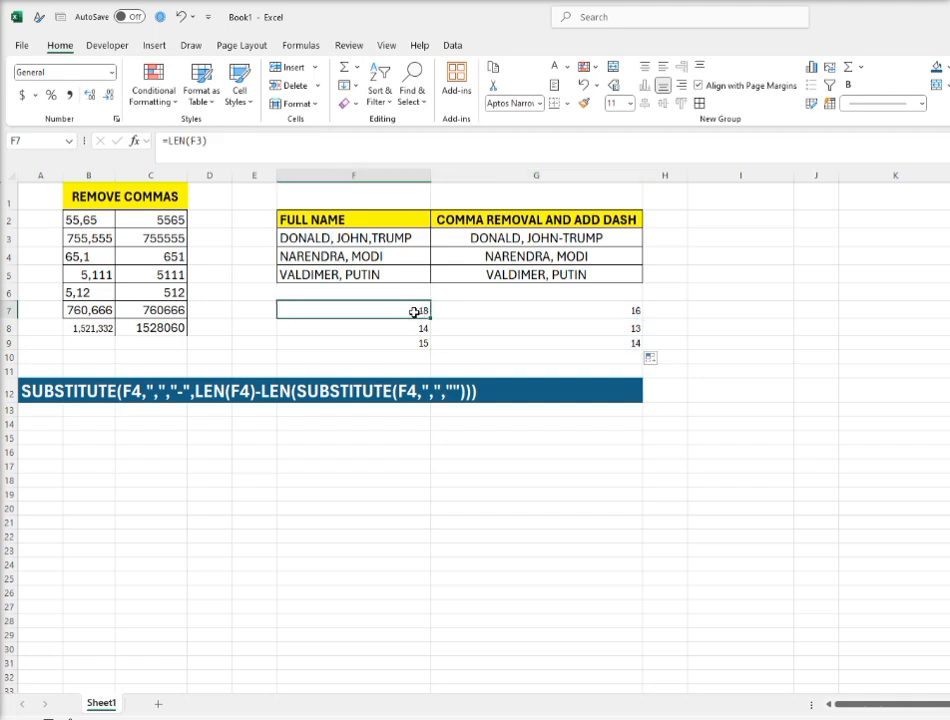
Compare the character counts in F7:F9 with the comma-free counts in G7:G9 and inspect the formula in G7.
click(561, 309)
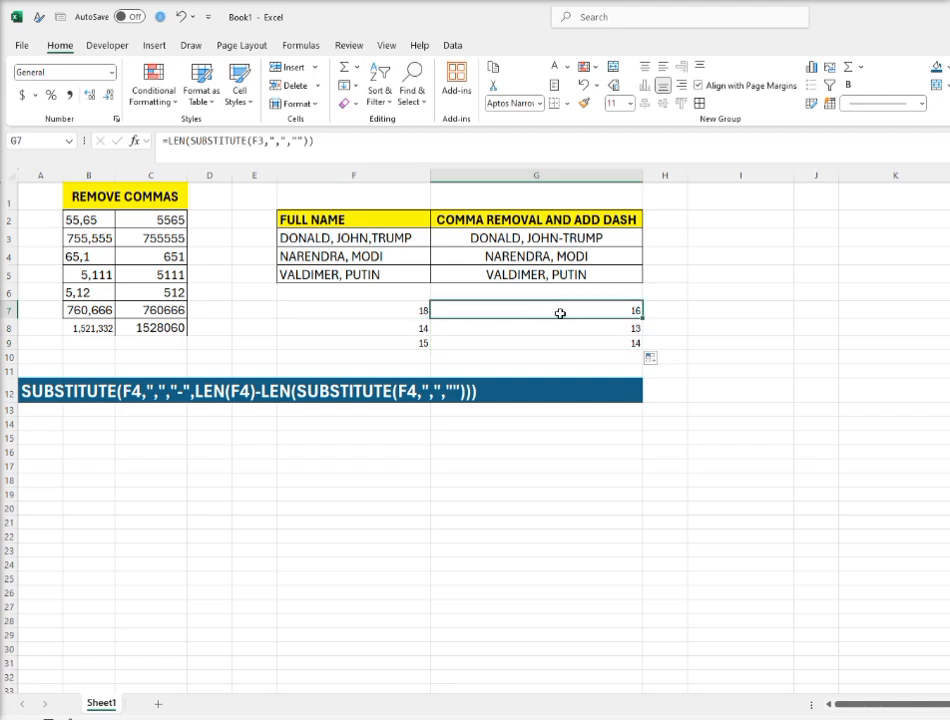
click(403, 331)
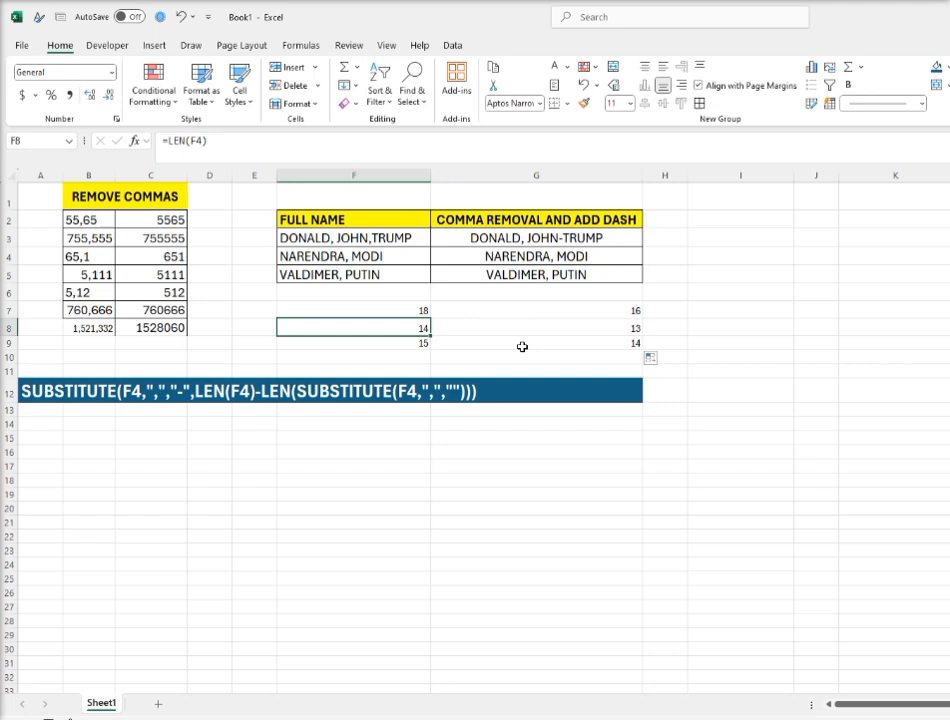
click(611, 345)
click(628, 311)
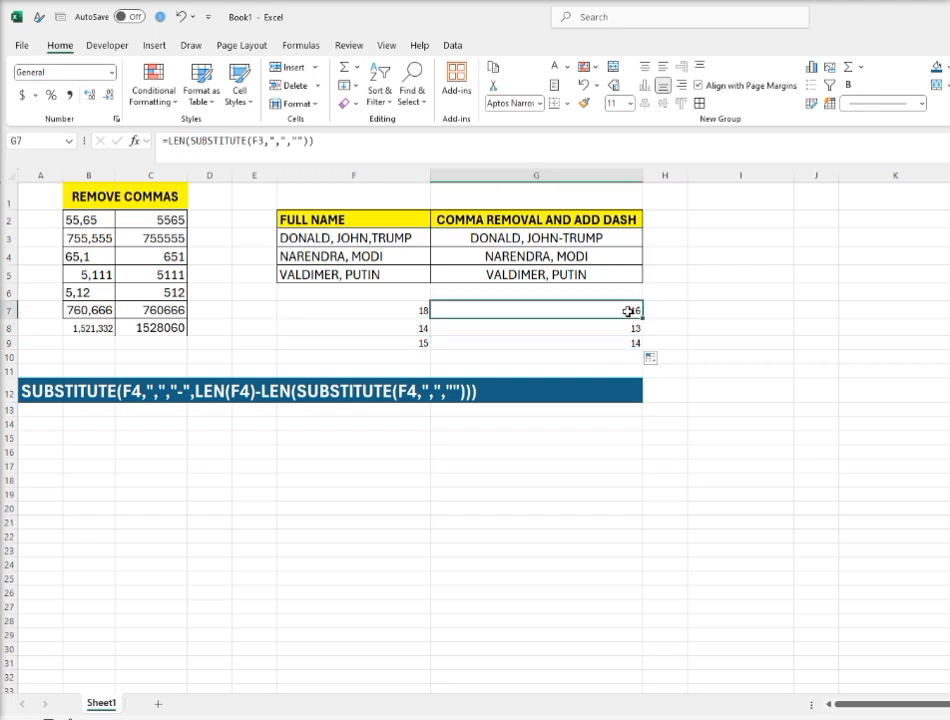
click(421, 310)
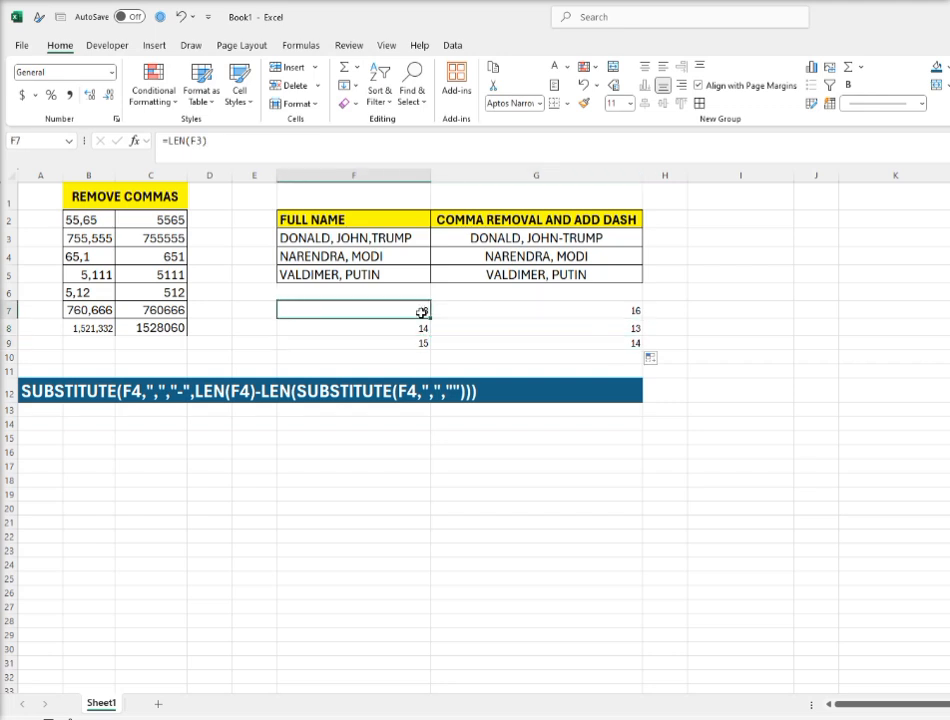
click(592, 307)
double_click(481, 313)
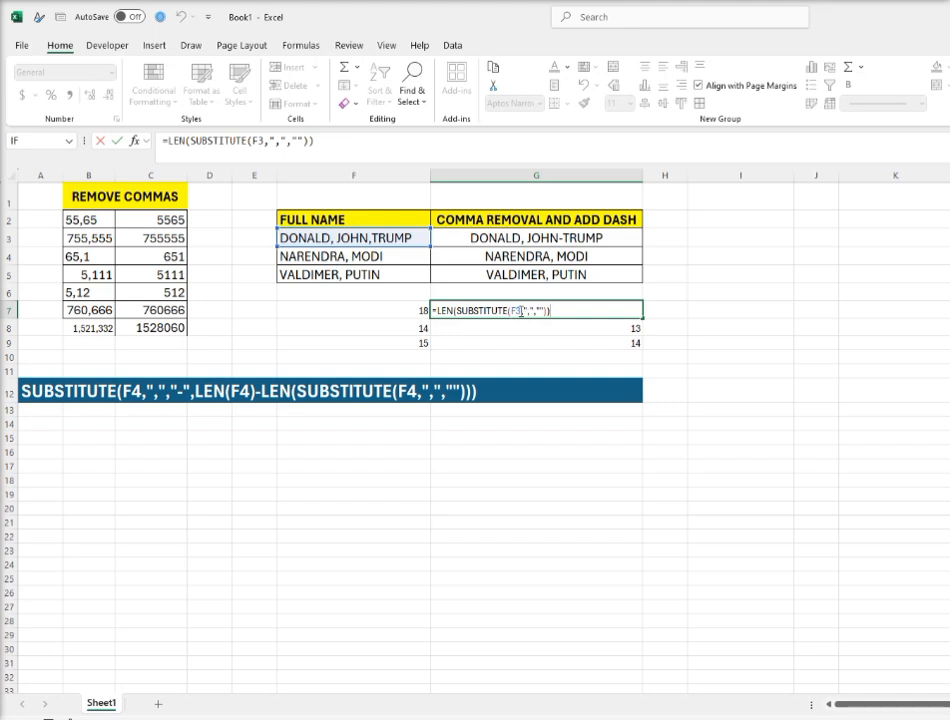
click(567, 334)
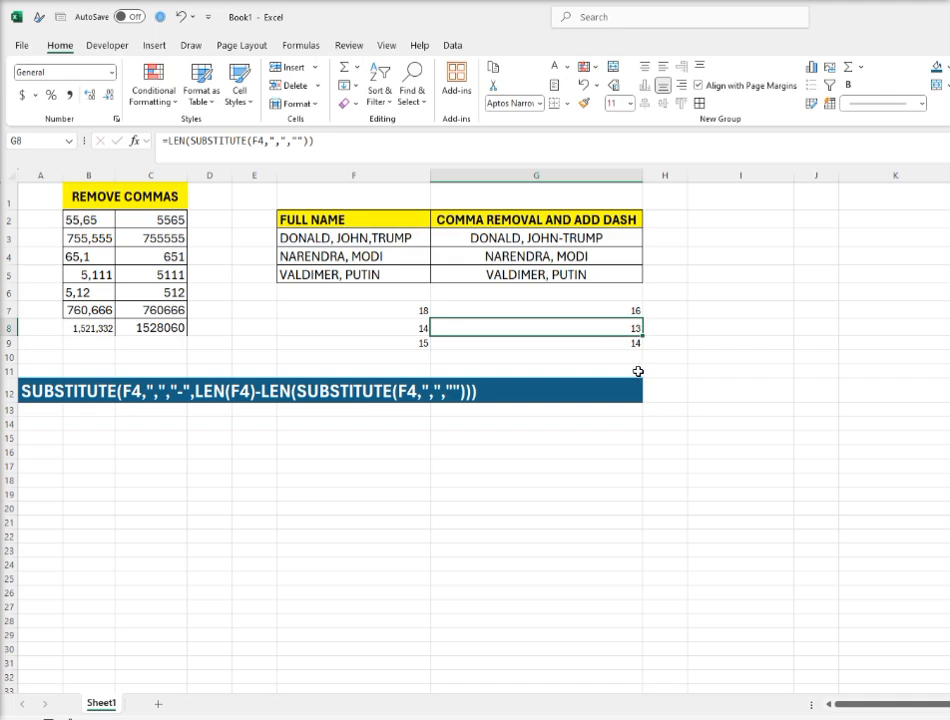
click(400, 311)
click(417, 341)
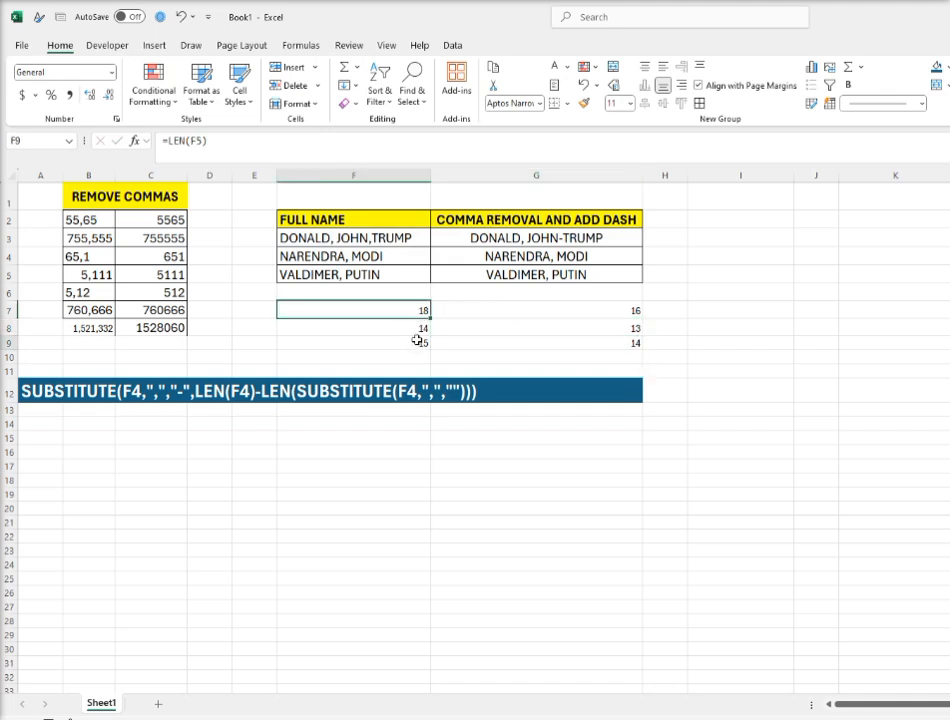
click(600, 341)
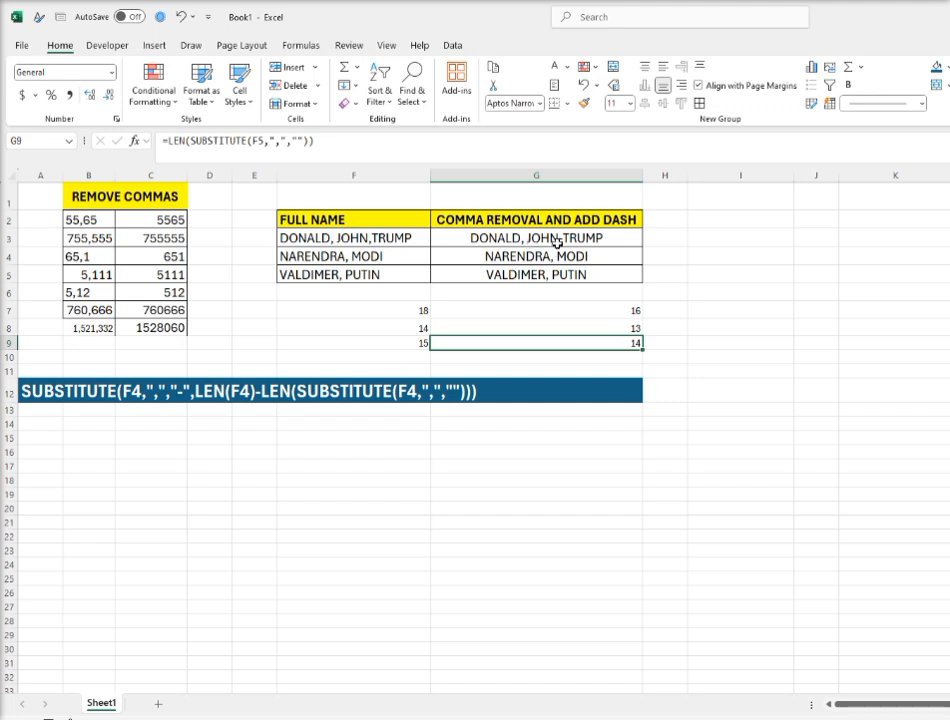
Start a new formula in G3 with =SUBSTITUTE(F3,",","-", to replace a comma in the first full name with a dash.
click(558, 242)
text(=)
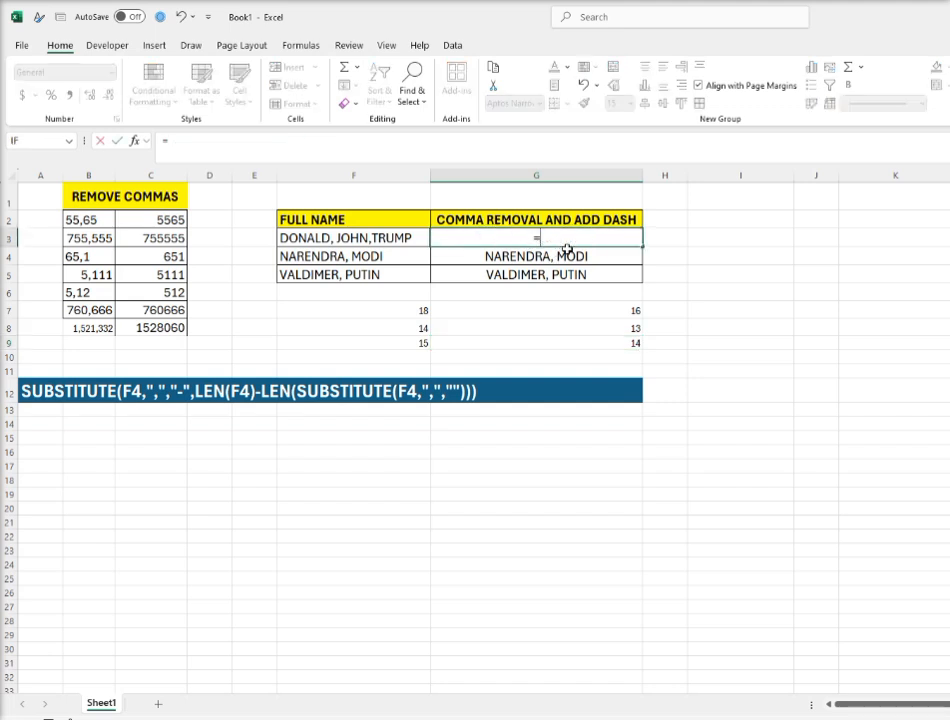
text(SUBSTI)
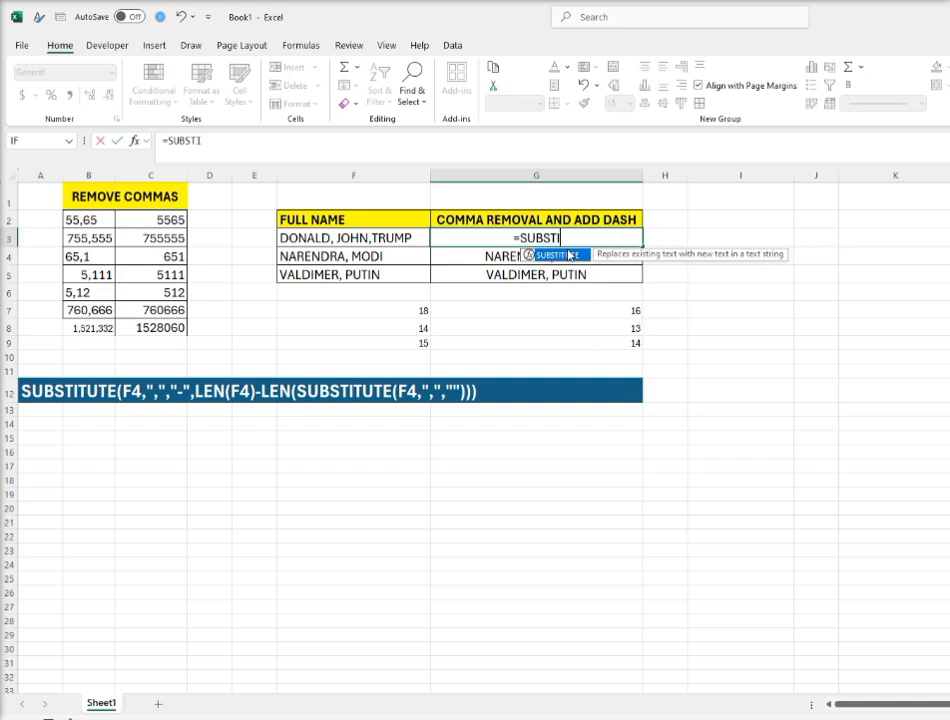
text(TUTE()
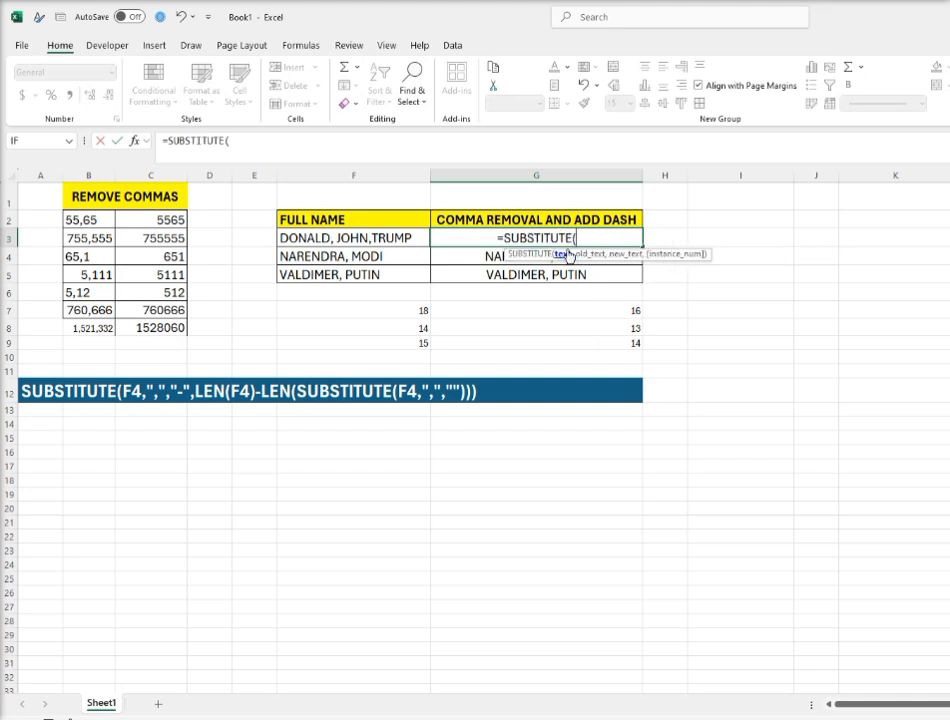
click(330, 239)
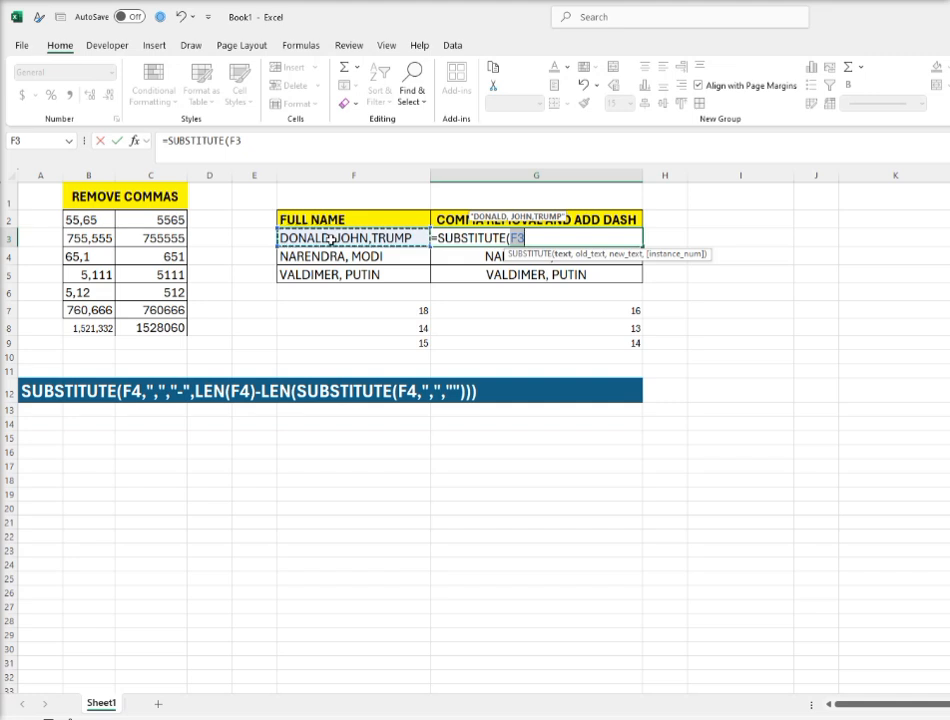
text(,)
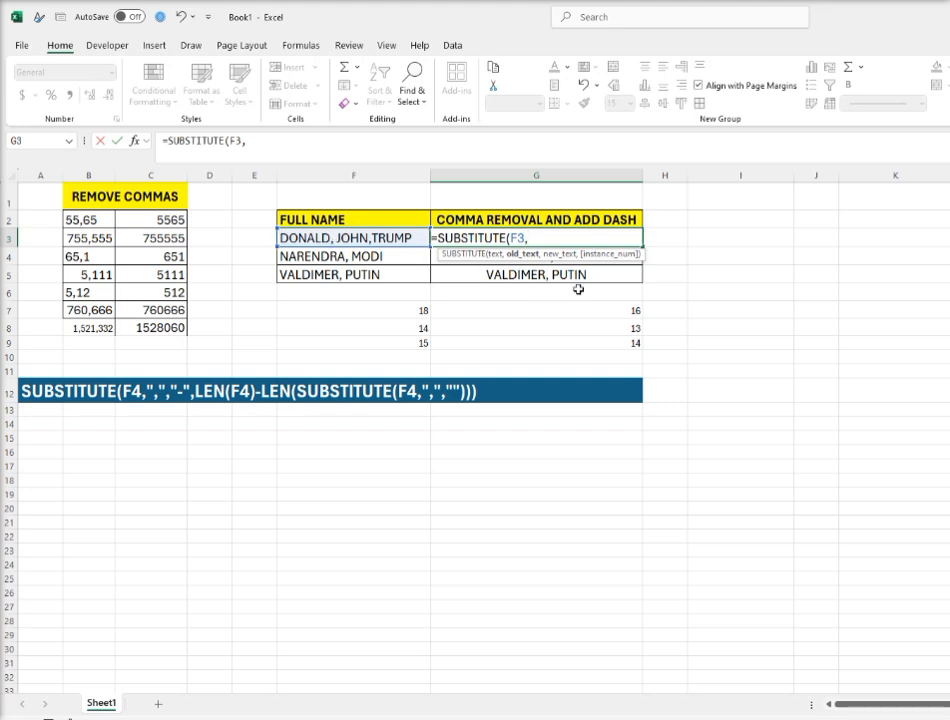
text(",","-)
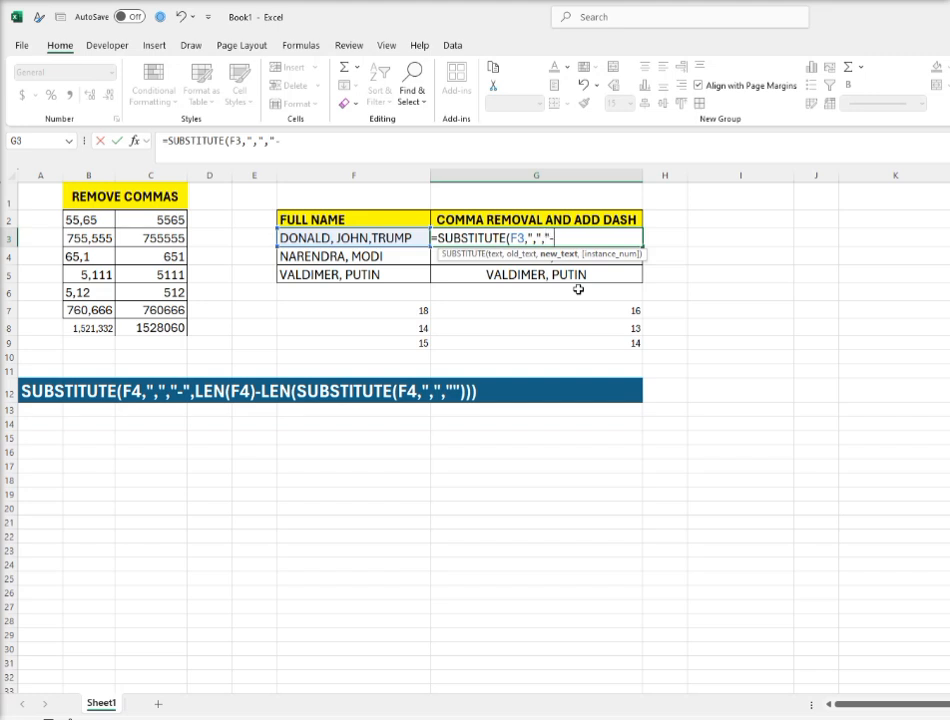
text(",)
Continue the G3 formula with LEN(F3)-LEN( as the beginning of the instance number argument.
text(LEN)
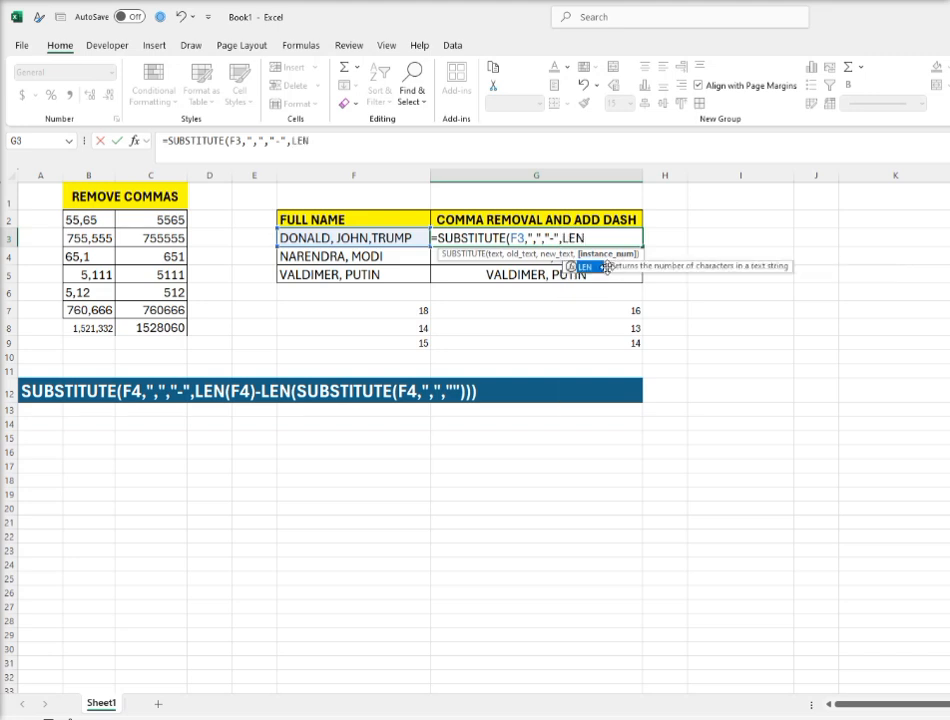
double_click(607, 266)
click(419, 239)
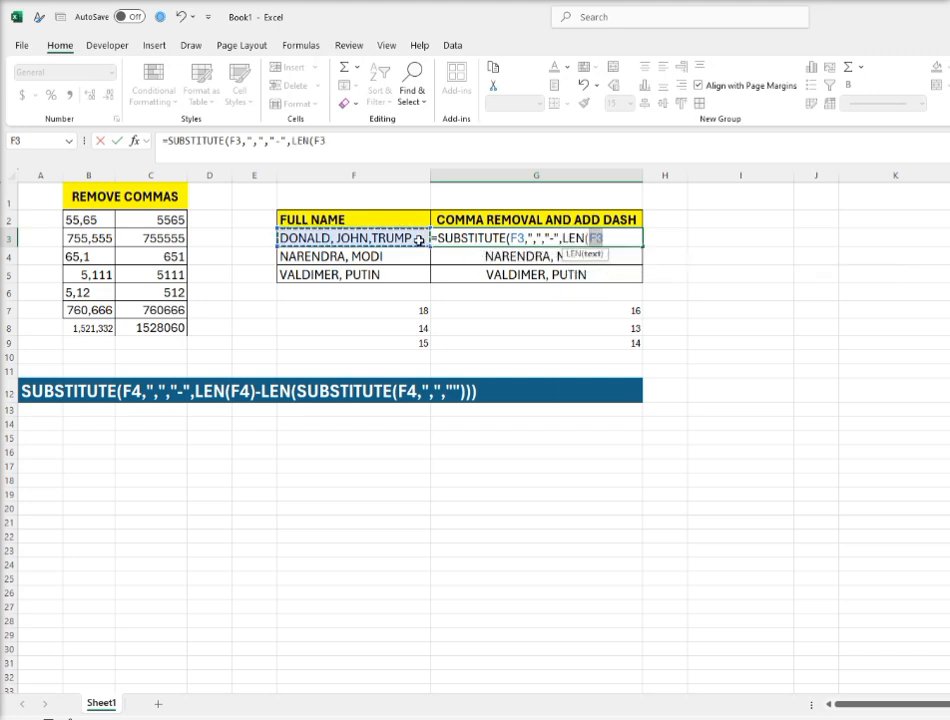
text())
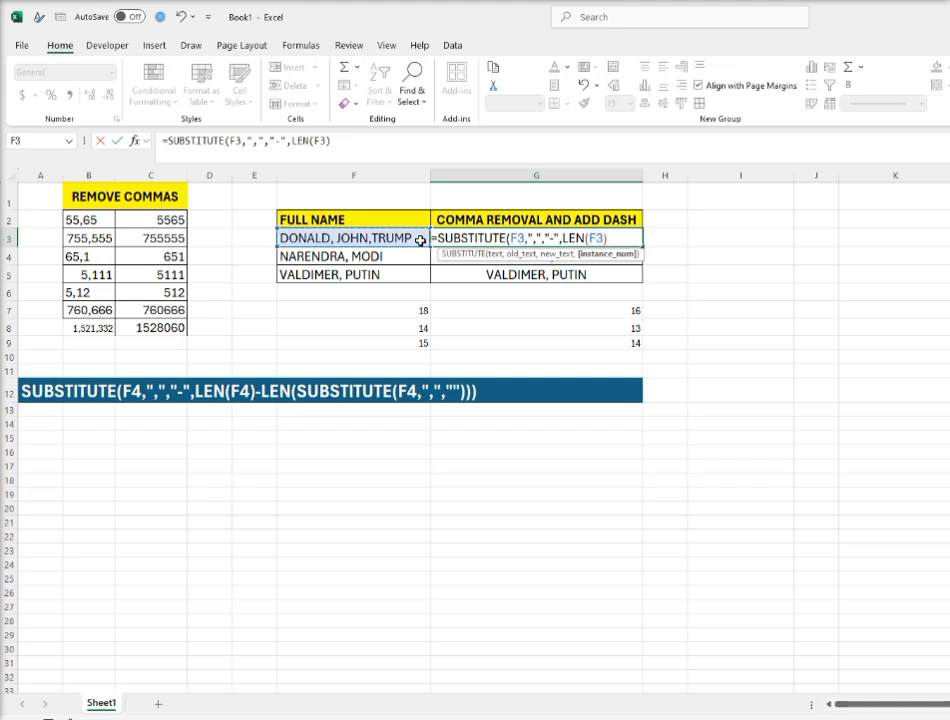
text(-)
text(LEN()
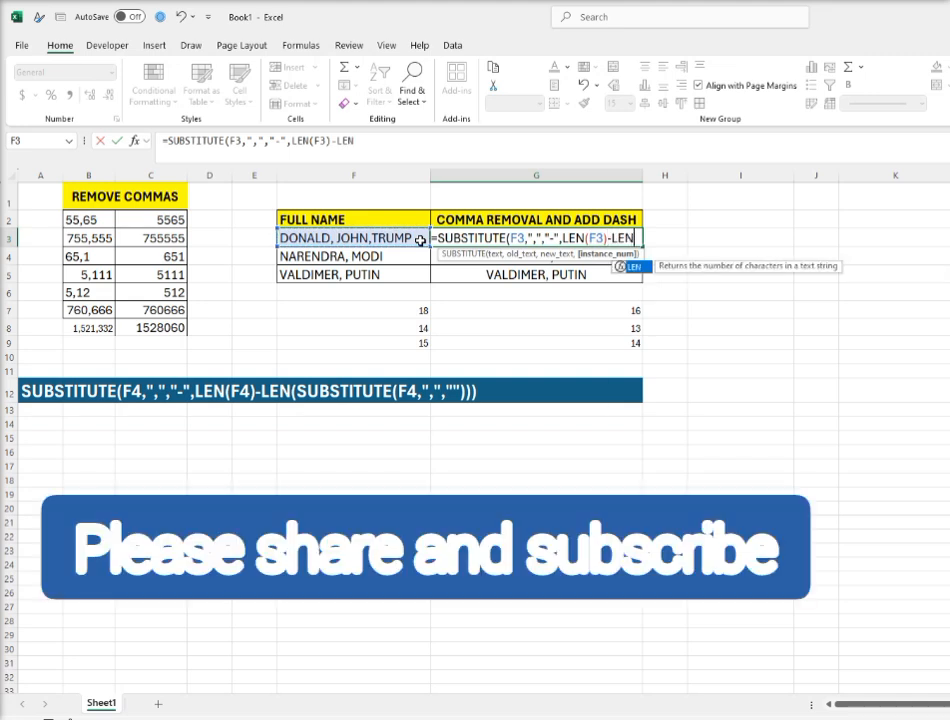